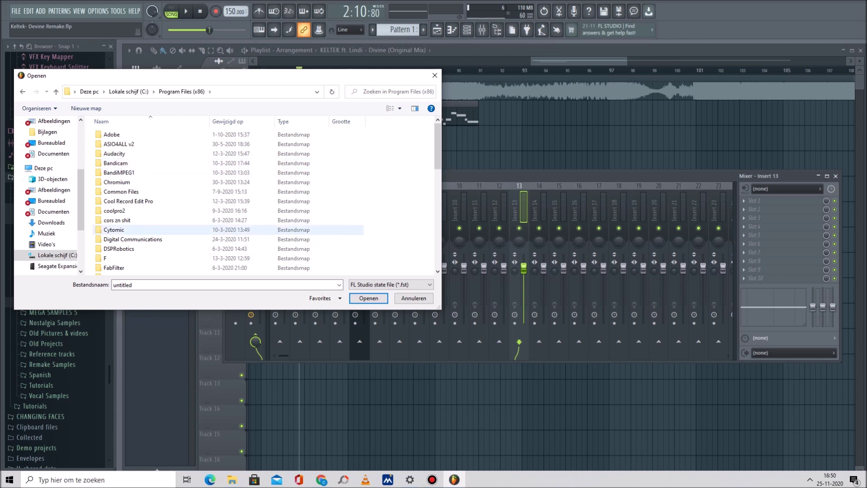
# Load the "Reverb Hardstyle" mixer preset from Image-Line\FL Studio 11\Data\Patches\Mixer presets onto Insert 13.
pyautogui.click(117, 174)
pyautogui.doubleClick(118, 175)
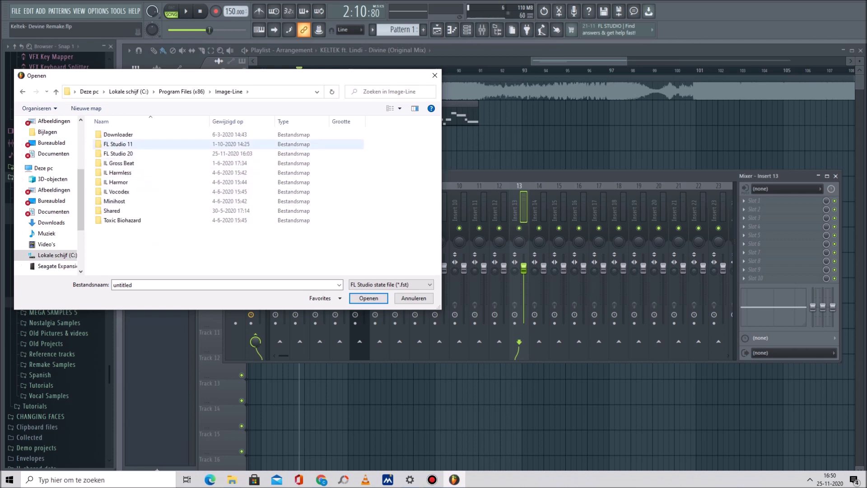
pyautogui.doubleClick(115, 143)
pyautogui.doubleClick(115, 144)
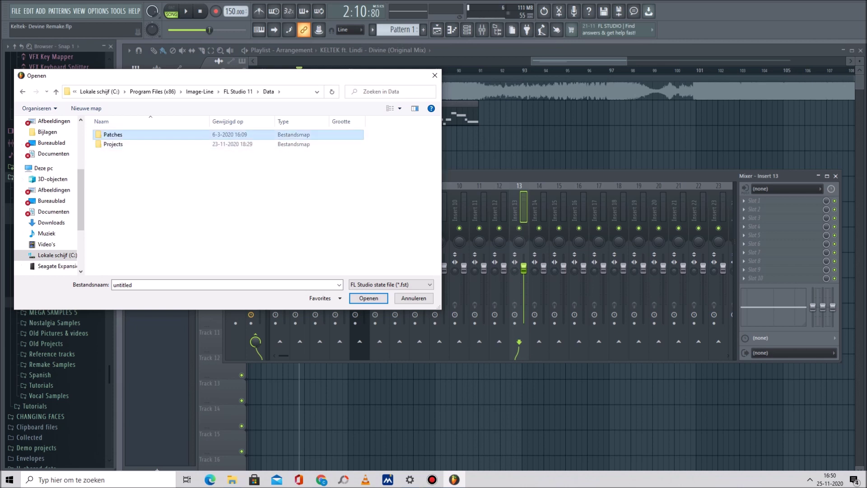
pyautogui.doubleClick(113, 134)
pyautogui.click(120, 191)
pyautogui.doubleClick(120, 191)
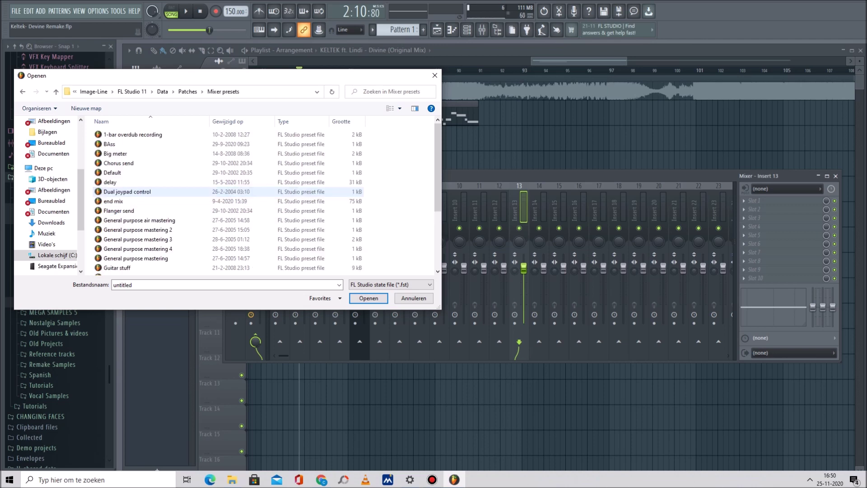
pyautogui.scroll(-4, 129, 240)
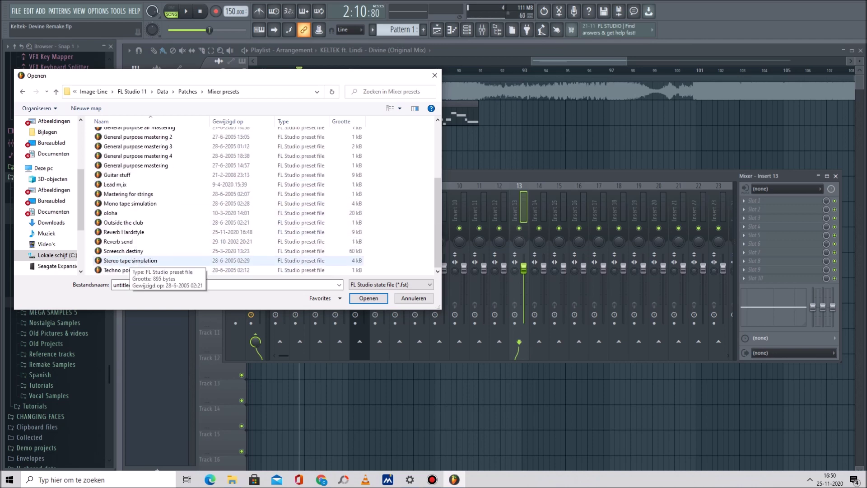
pyautogui.doubleClick(129, 231)
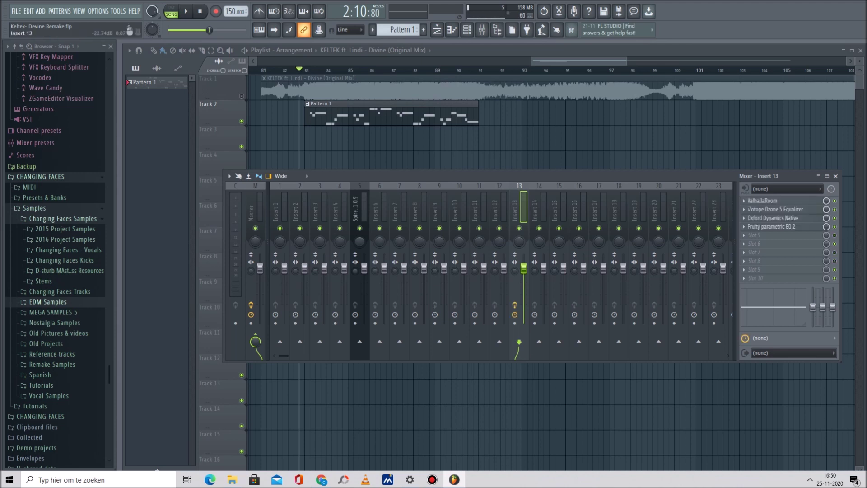
# Rename mixer Insert 13 to "REVERB" and colour it magenta.
pyautogui.rightClick(519, 208)
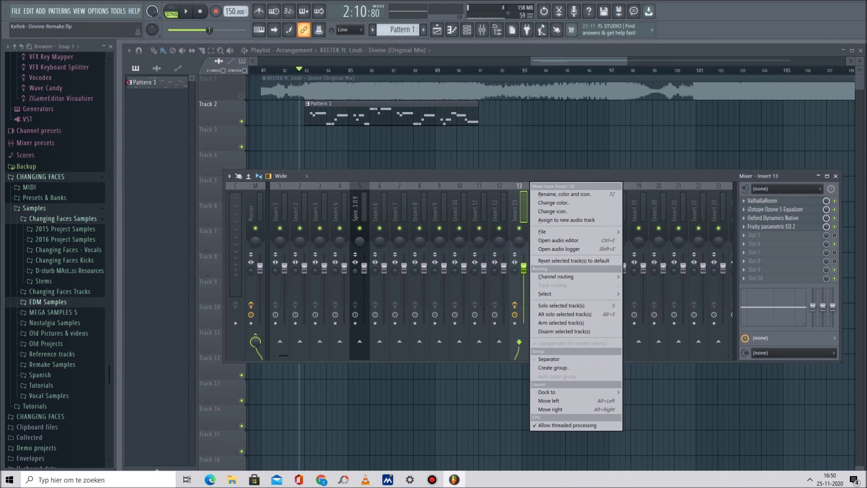
pyautogui.click(565, 194)
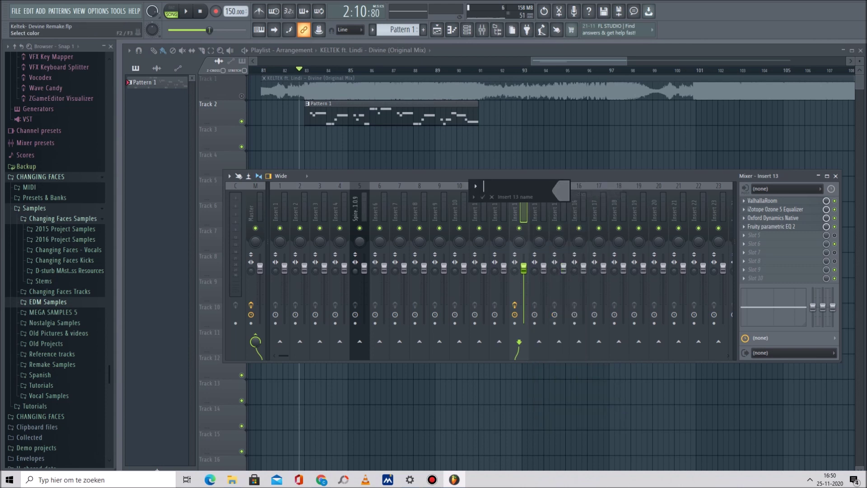
pyautogui.click(562, 191)
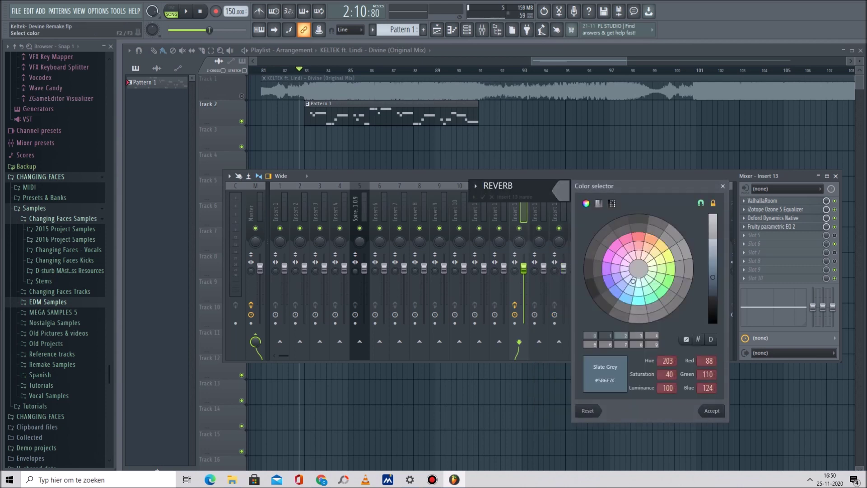
pyautogui.click(617, 245)
pyautogui.press('Return')
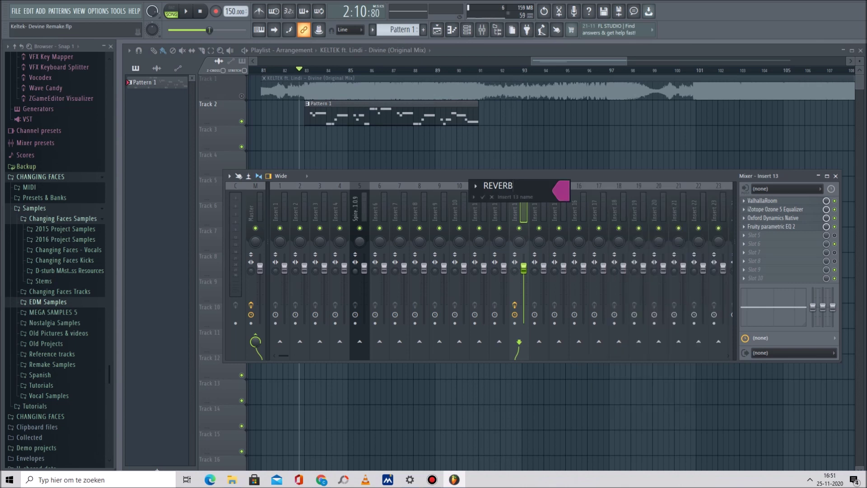
pyautogui.press('Return')
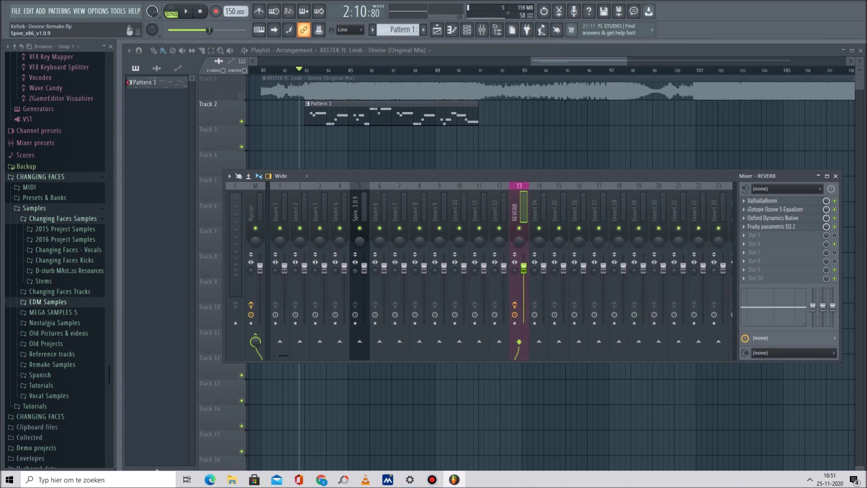
# Audition the dry lead with the Spire mixer track selected and sidechain that track to the REVERB track.
pyautogui.click(360, 207)
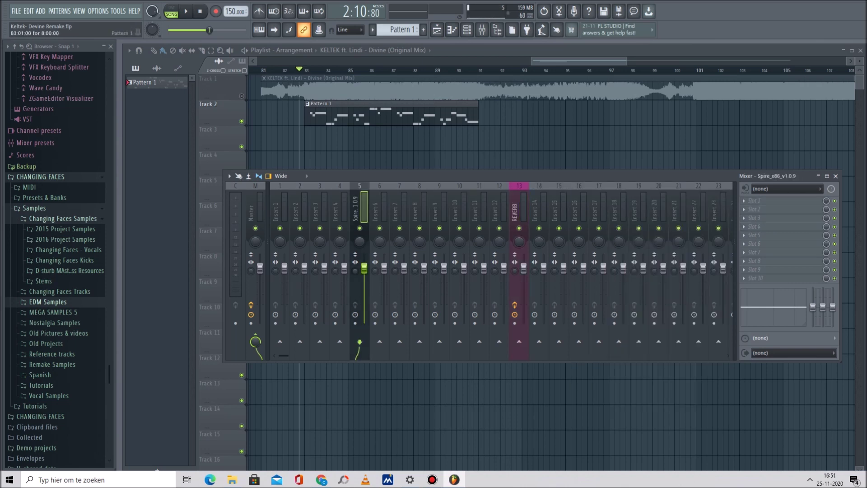
pyautogui.press('space')
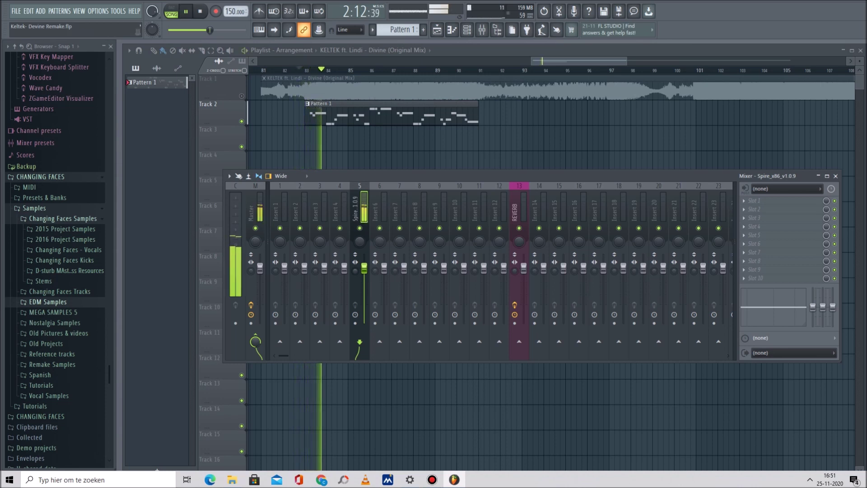
pyautogui.press('space')
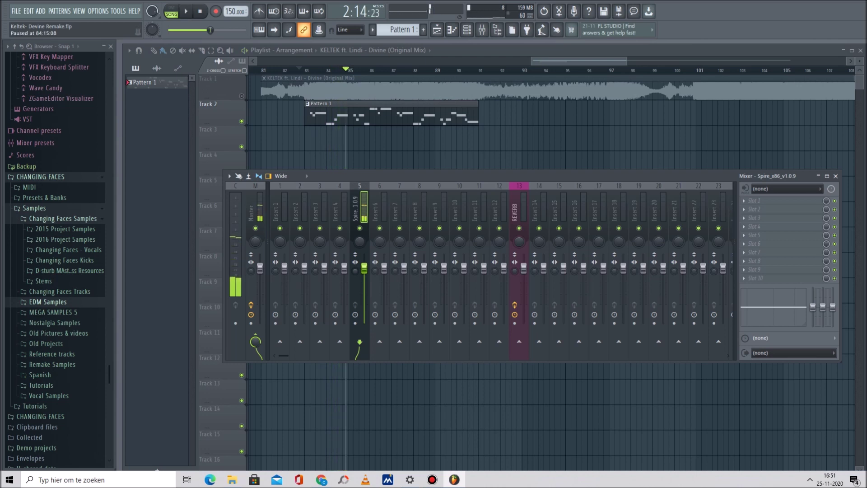
pyautogui.press('l')
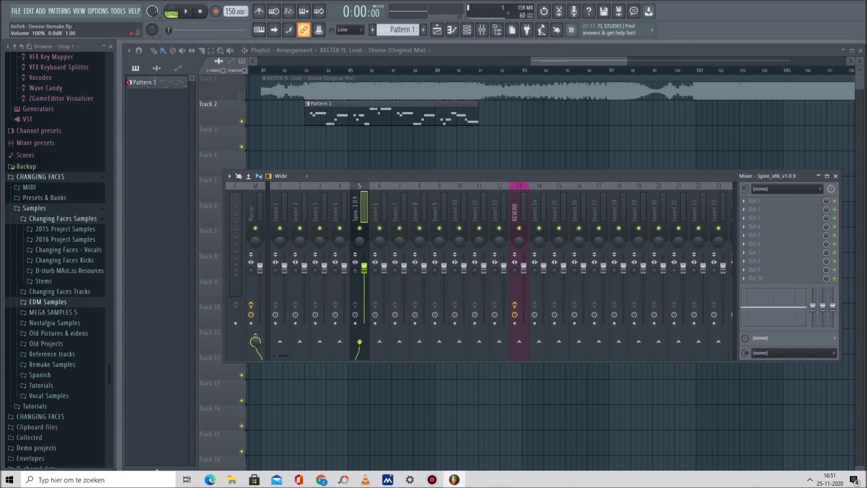
pyautogui.rightClick(519, 341)
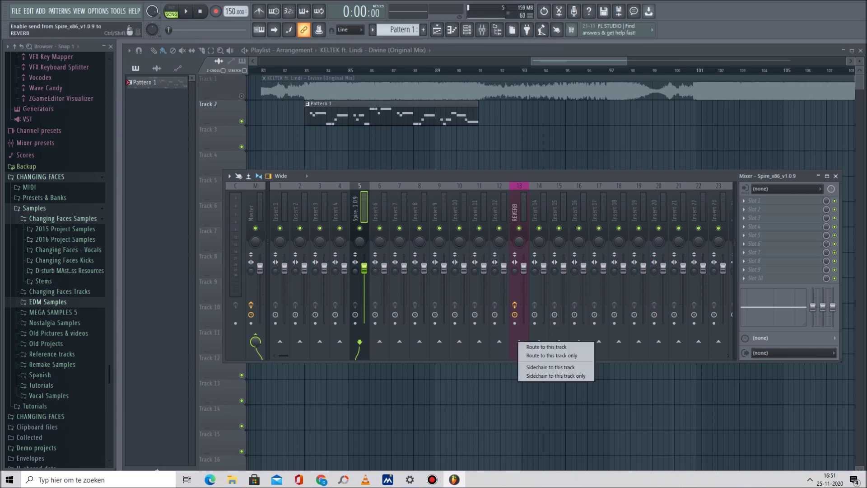
pyautogui.click(551, 366)
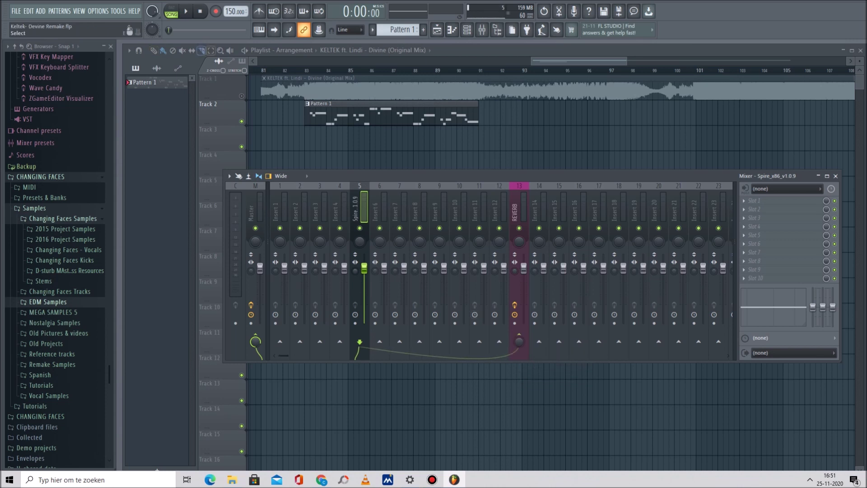
# Select the playlist time range from bar 83 to bar 91 over Pattern 1 and bring the mixer back up.
pyautogui.click(211, 50)
pyautogui.moveTo(305, 70); pyautogui.dragTo(479, 70)
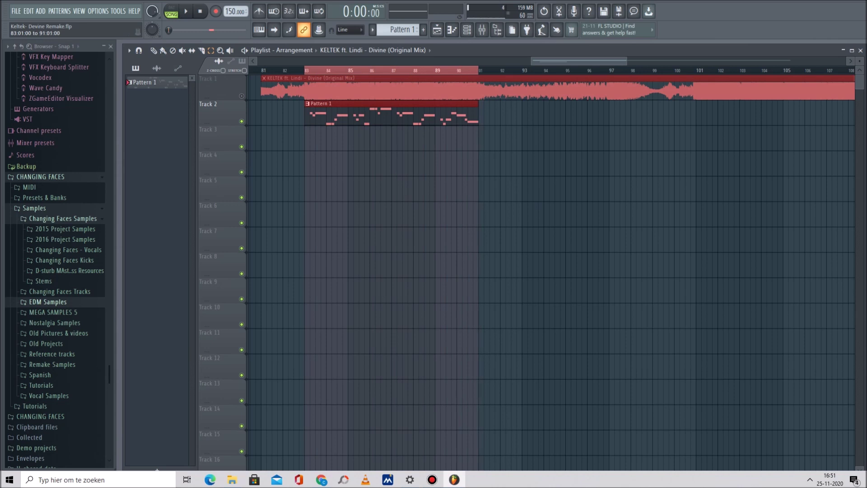
pyautogui.press('F9')
# Raise the send level from the Spire track to the REVERB track while the selected section plays.
pyautogui.press('space')
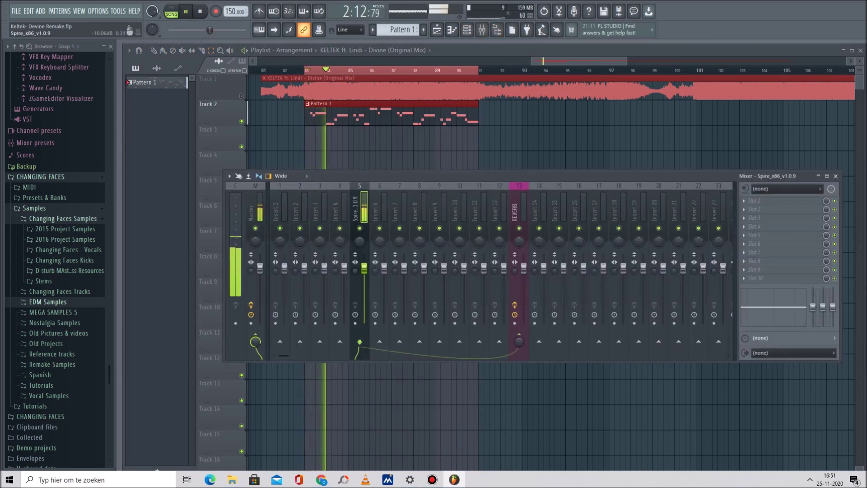
pyautogui.moveTo(519, 342); pyautogui.dragTo(519, 338)
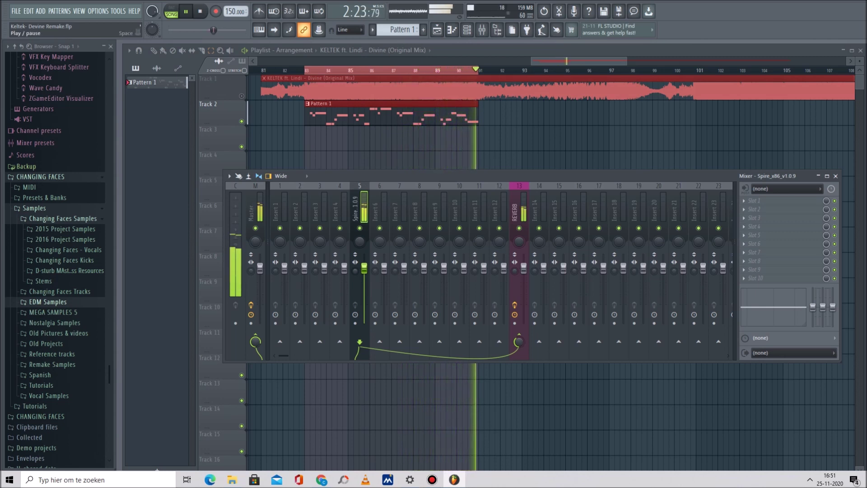
pyautogui.press('space')
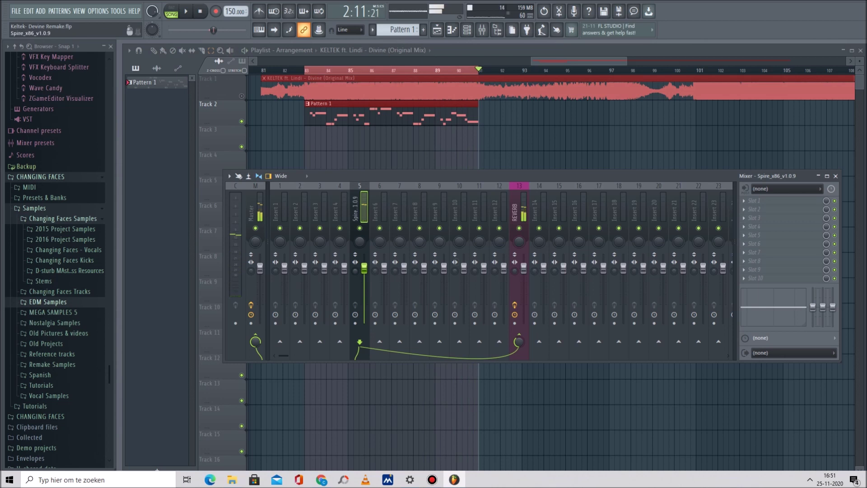
# Route the Spire mixer track only to Insert 10 and play the section to check the signal.
pyautogui.rightClick(439, 341)
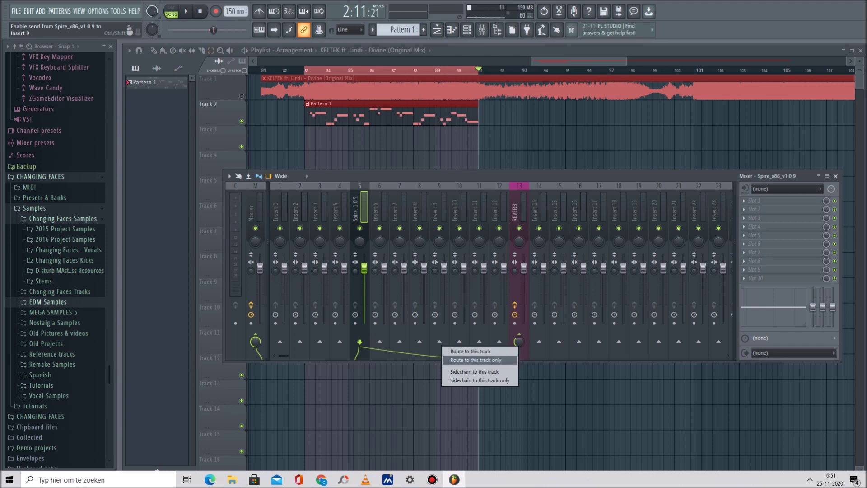
pyautogui.rightClick(463, 340)
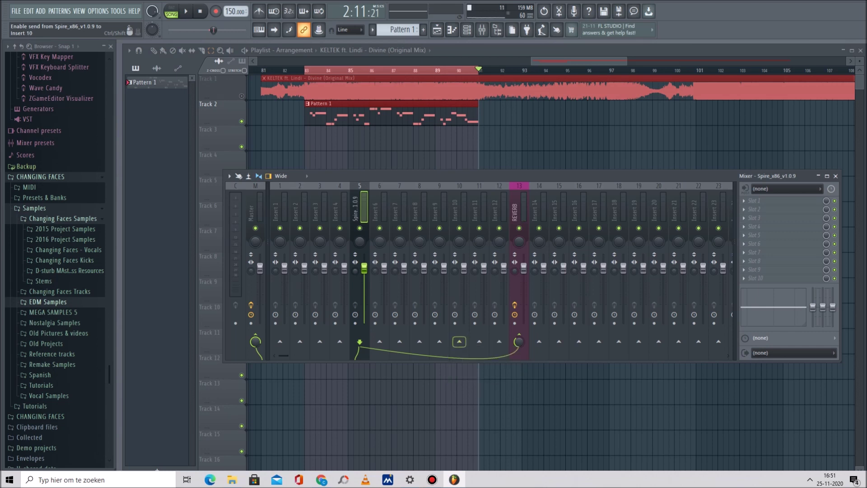
pyautogui.click(486, 344)
pyautogui.press('space')
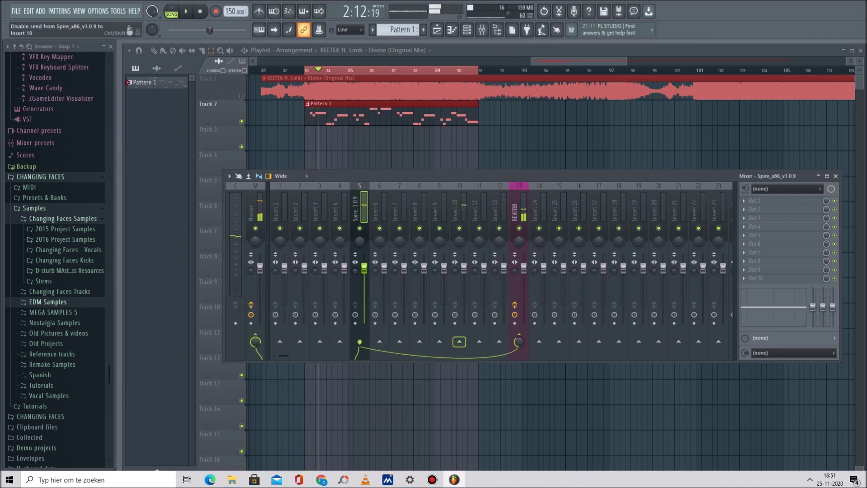
pyautogui.rightClick(460, 342)
pyautogui.click(479, 355)
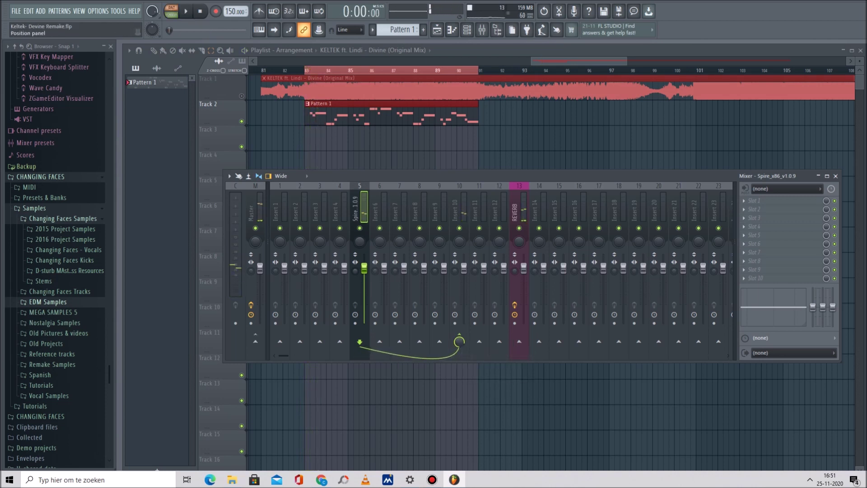
pyautogui.press('space')
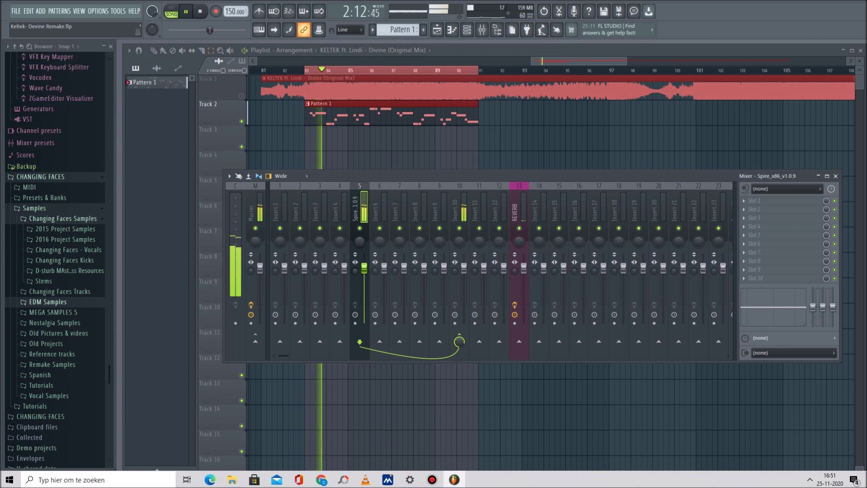
pyautogui.press('space')
# Create a mixer group for Insert 10, name it "LEad BUSS" and colour it medium sea green (#359F52).
pyautogui.click(459, 209)
pyautogui.rightClick(470, 183)
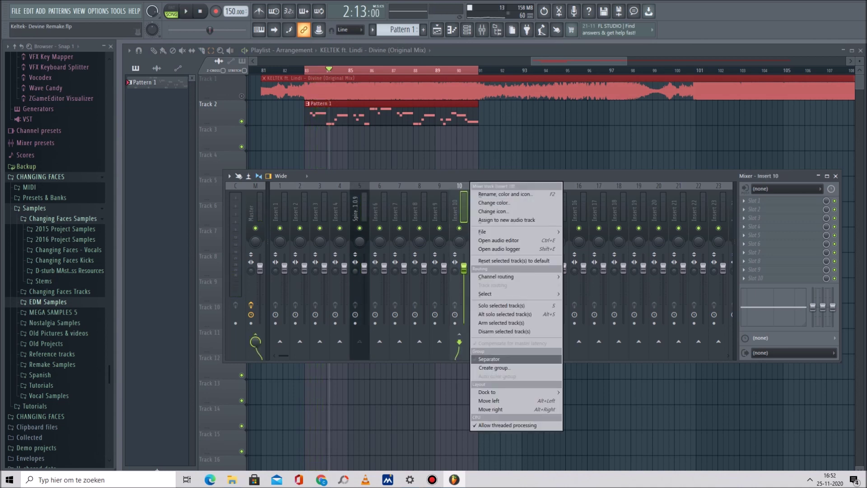
pyautogui.click(495, 368)
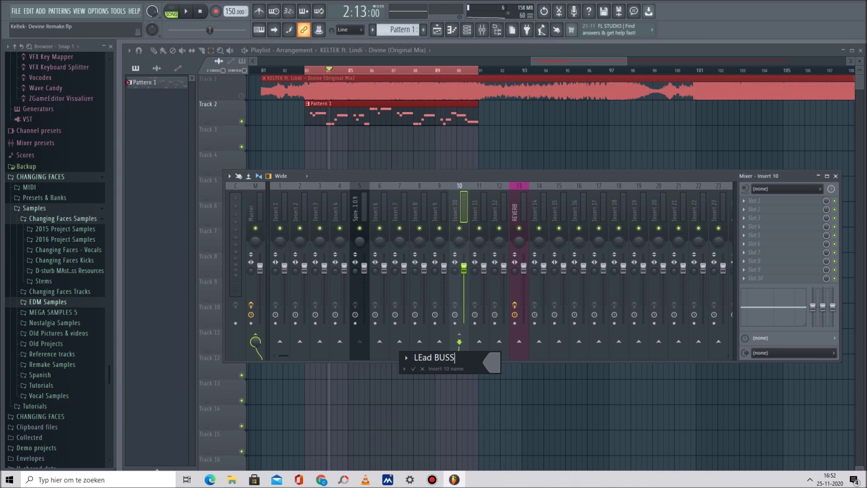
pyautogui.click(492, 362)
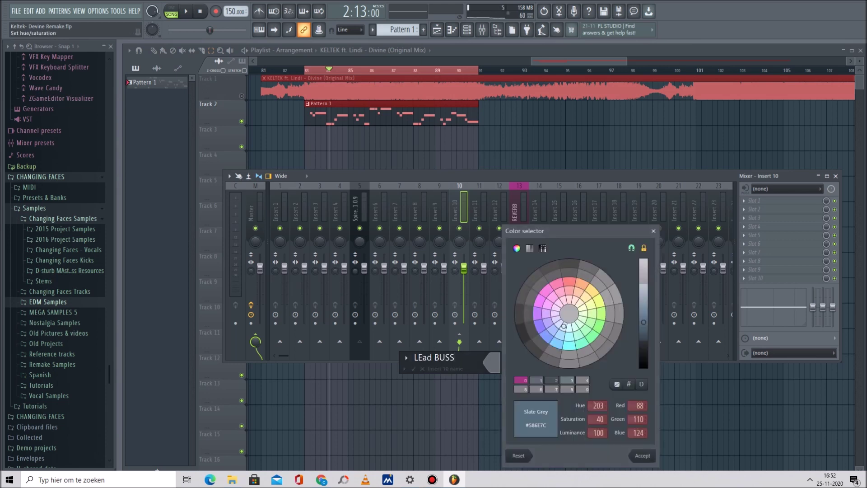
pyautogui.moveTo(563, 326); pyautogui.dragTo(592, 336)
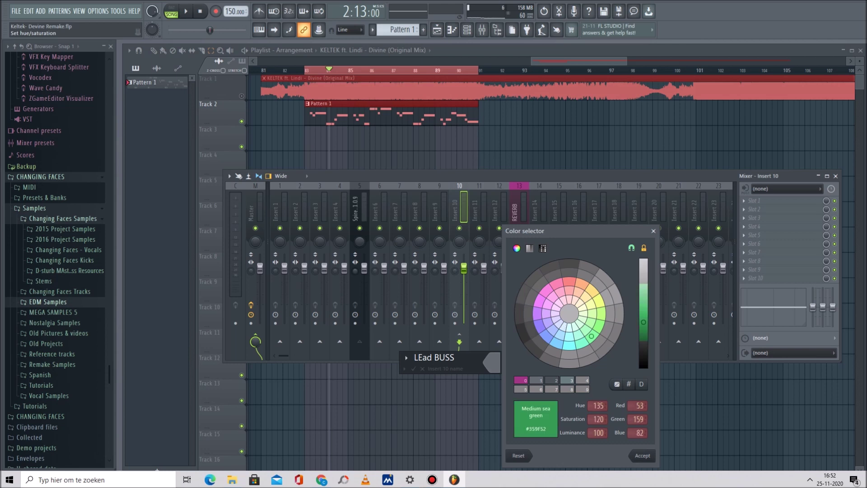
pyautogui.press('Return')
pyautogui.press('Return')
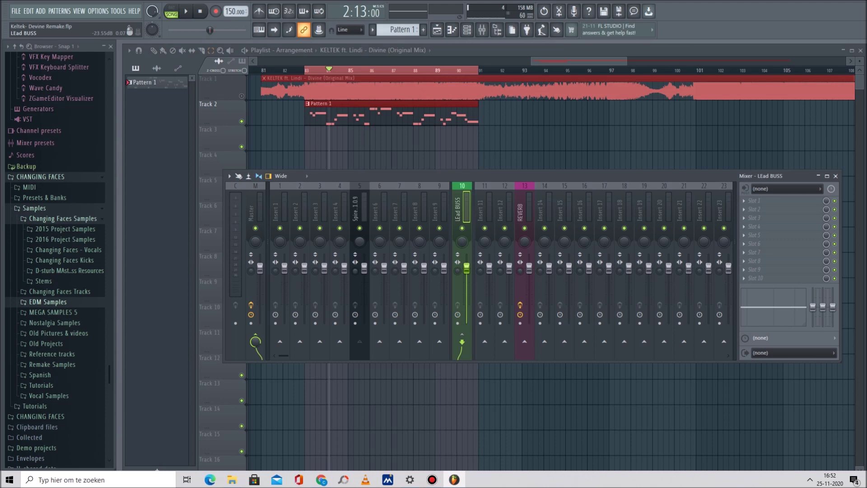
# Route the LEad BUSS track only to Insert 11 and play the section to check the signal.
pyautogui.rightClick(484, 341)
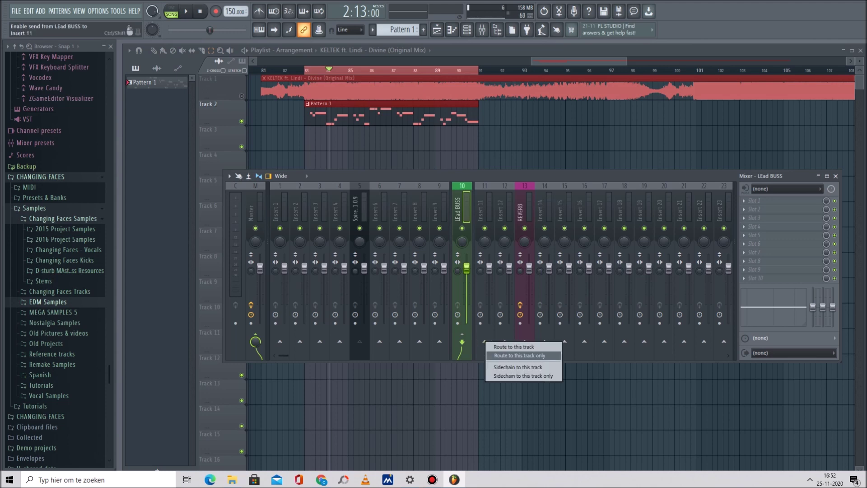
pyautogui.click(519, 355)
pyautogui.press('space')
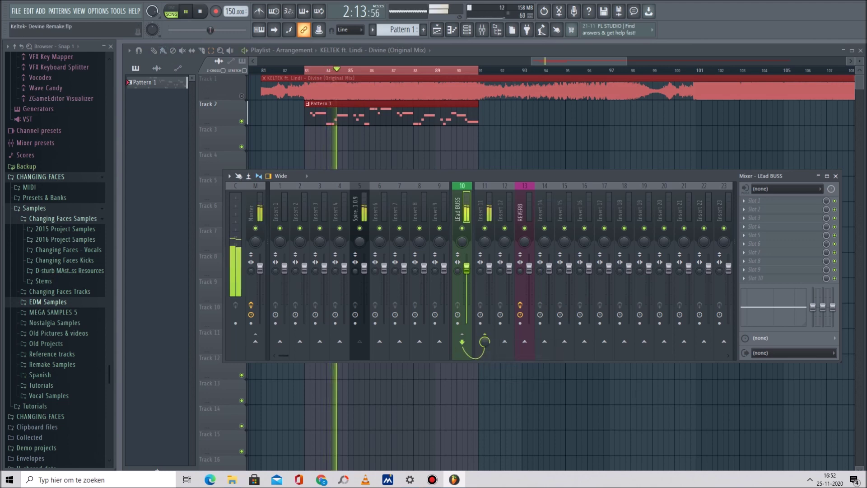
pyautogui.press('space')
# Name mixer Insert 11 "All BUSS" and colour it blue.
pyautogui.rightClick(492, 183)
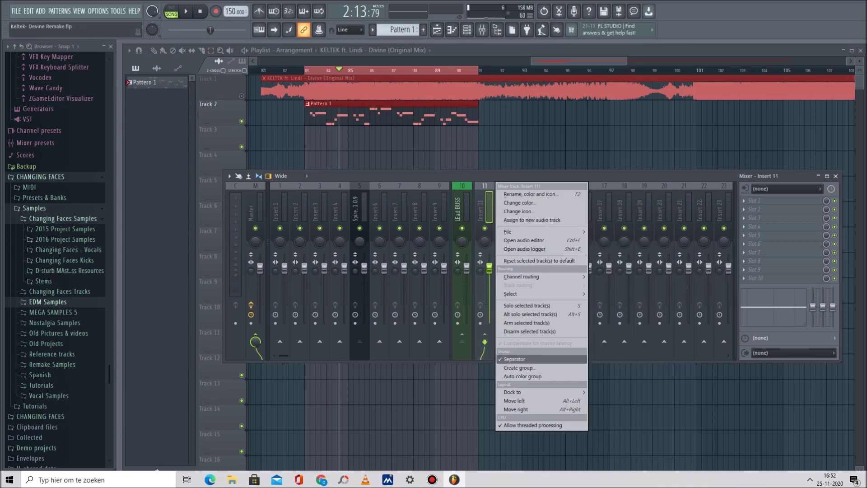
pyautogui.press('F2')
pyautogui.write('All BUSS')
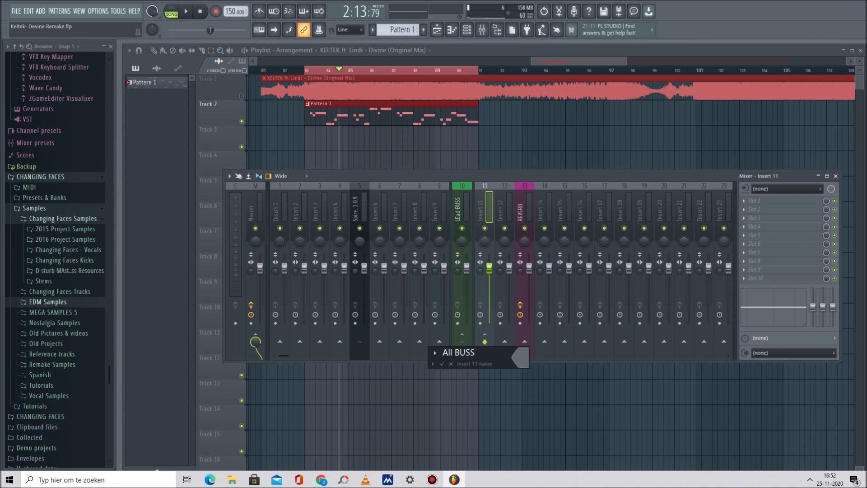
pyautogui.press('F2')
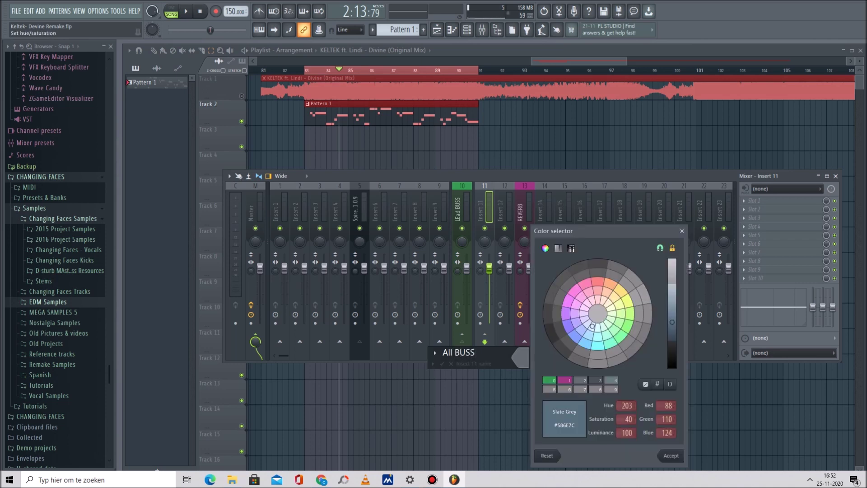
pyautogui.moveTo(592, 326); pyautogui.dragTo(575, 336)
pyautogui.press('Return')
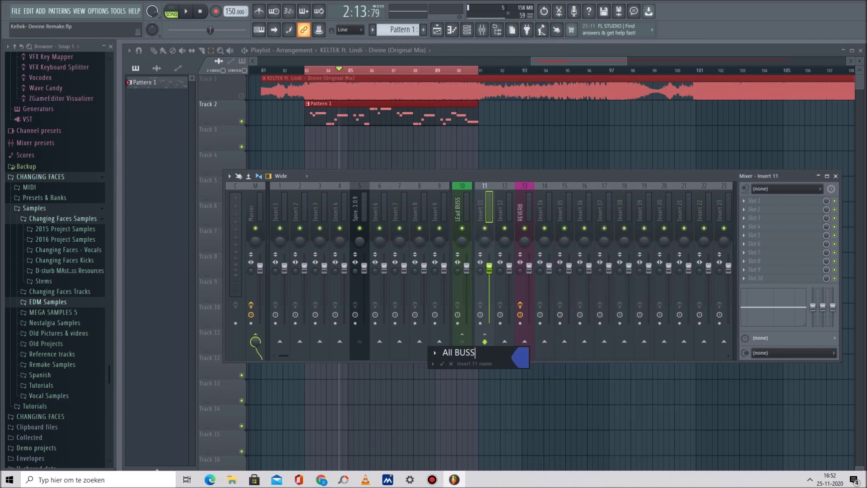
pyautogui.press('Return')
# Load FabFilter Pro-Q 2 in the first effect slot of the All BUSS track and choose the Low Cut Brickwall preset.
pyautogui.click(462, 208)
pyautogui.click(485, 208)
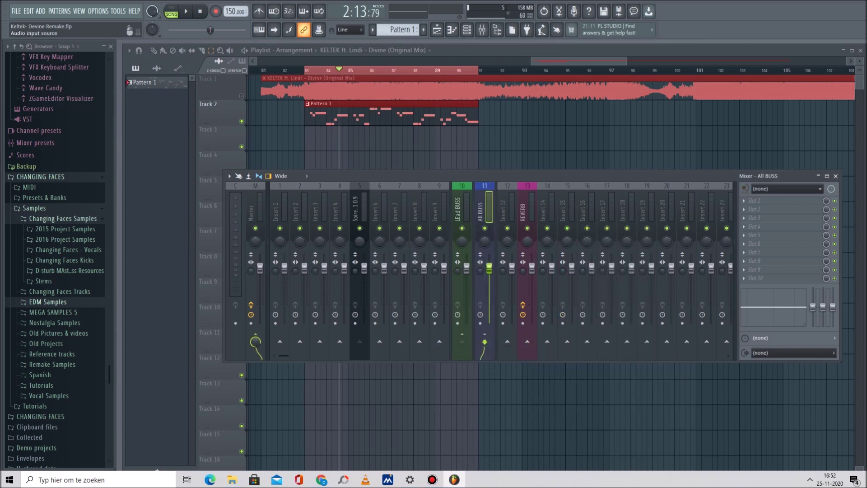
pyautogui.click(754, 201)
pyautogui.click(561, 380)
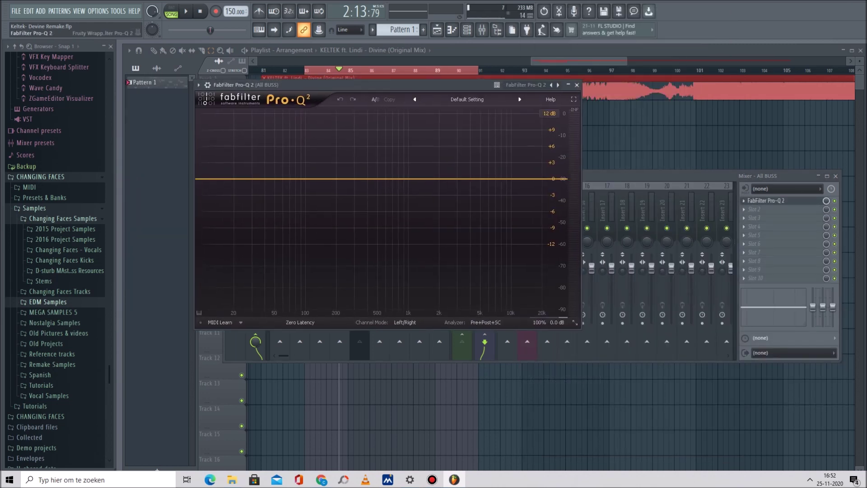
pyautogui.moveTo(387, 85); pyautogui.dragTo(359, 91)
pyautogui.click(491, 107)
pyautogui.click(491, 106)
pyautogui.click(491, 106)
pyautogui.click(491, 106)
pyautogui.click(490, 106)
pyautogui.click(491, 106)
# Raise the All BUSS equalizer's low cut to about 160 Hz while the section plays, and check the signal in the mixer.
pyautogui.press('space')
pyautogui.moveTo(246, 186); pyautogui.dragTo(297, 190)
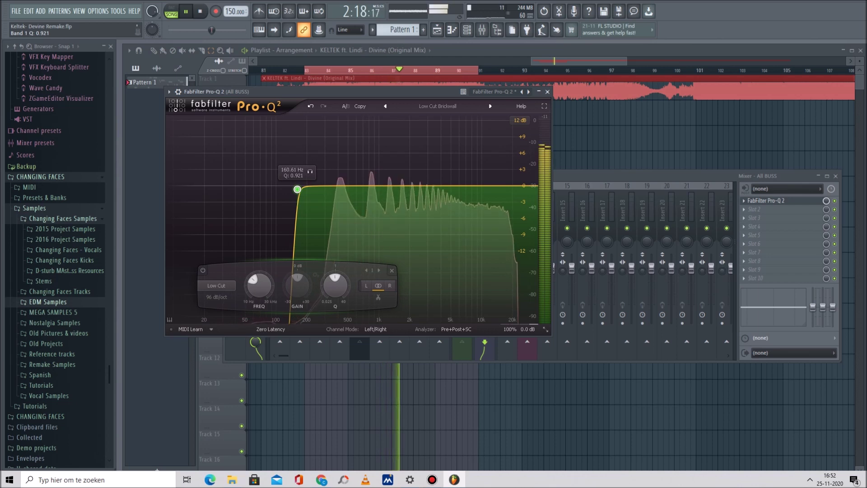
pyautogui.press('F9')
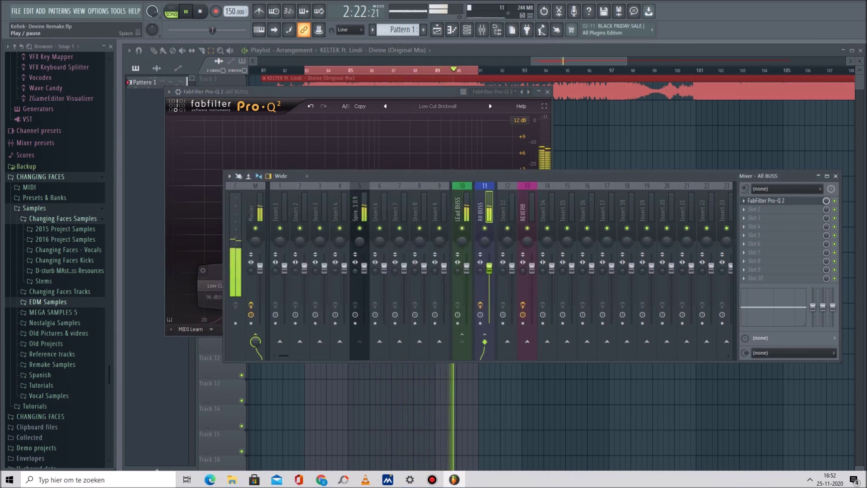
pyautogui.press('space')
# Delete FabFilter Pro-Q 2 from the All BUSS track's first effect slot.
pyautogui.click(743, 200)
pyautogui.click(759, 210)
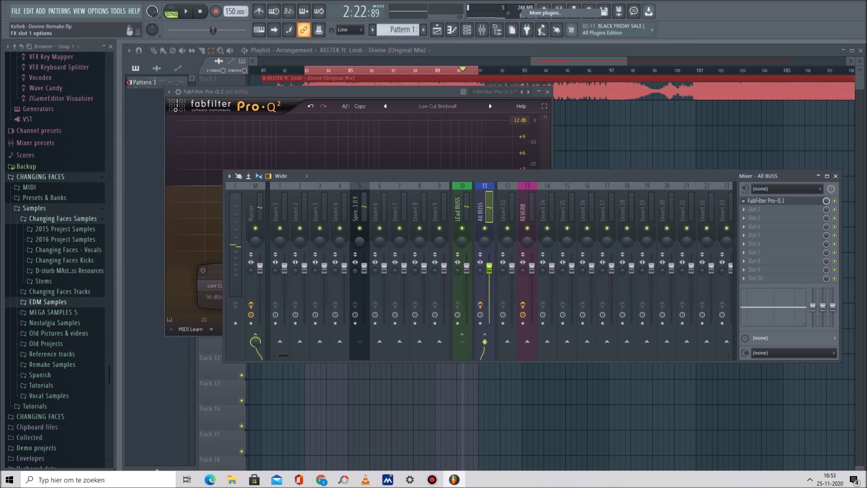
pyautogui.click(744, 200)
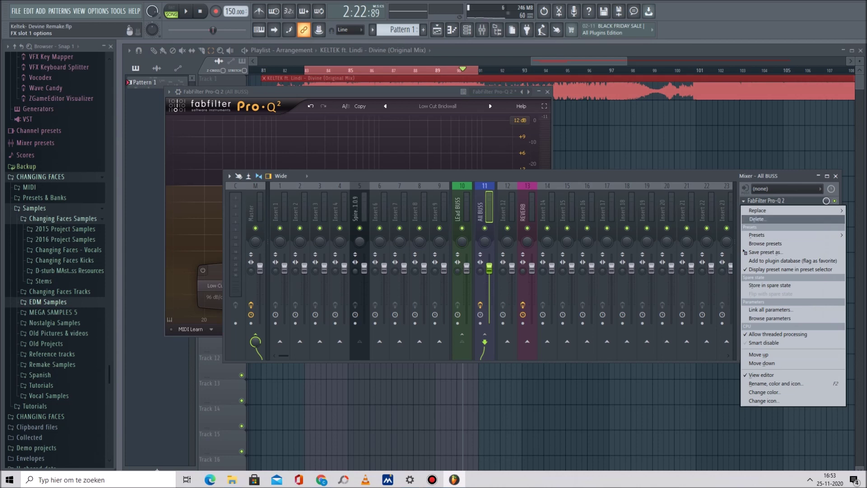
pyautogui.click(757, 219)
pyautogui.click(472, 269)
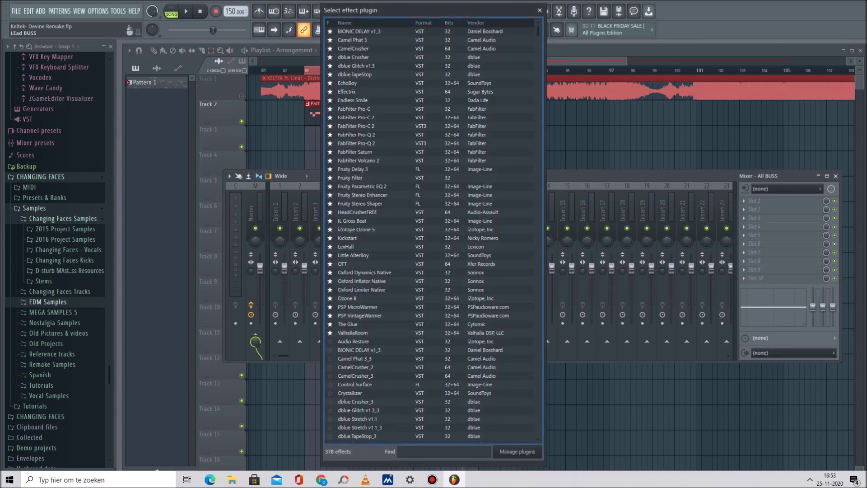
pyautogui.click(540, 10)
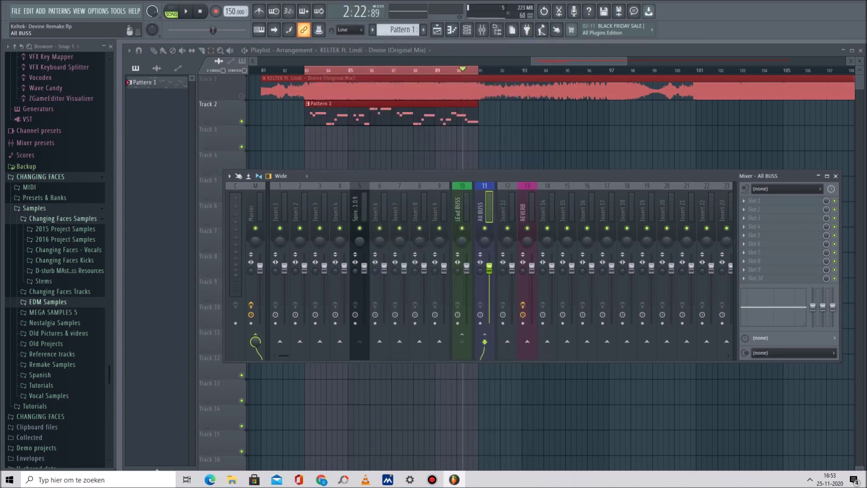
# Load FabFilter Pro-Q 2 in the LEad BUSS track's first effect slot, choose the Low Cut Brickwall preset and start playback.
pyautogui.click(462, 208)
pyautogui.click(754, 201)
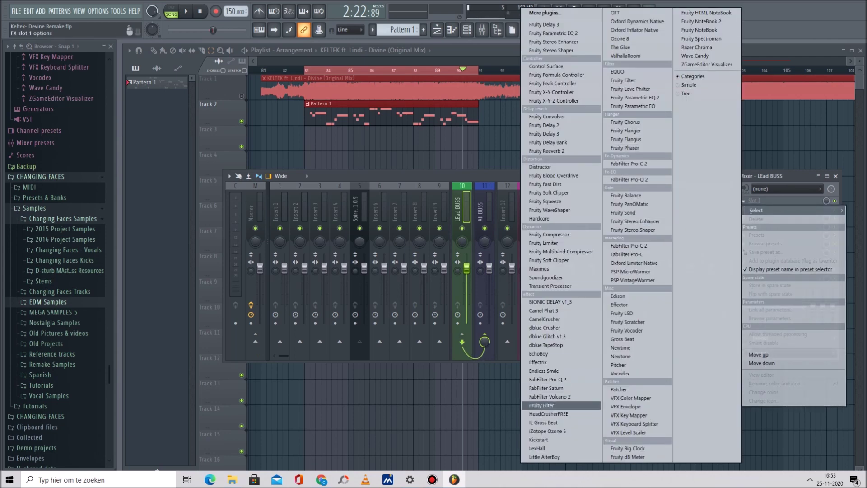
pyautogui.click(548, 380)
pyautogui.click(402, 172)
pyautogui.click(403, 172)
pyautogui.click(402, 172)
pyautogui.click(402, 172)
pyautogui.click(402, 172)
pyautogui.click(402, 172)
pyautogui.click(402, 172)
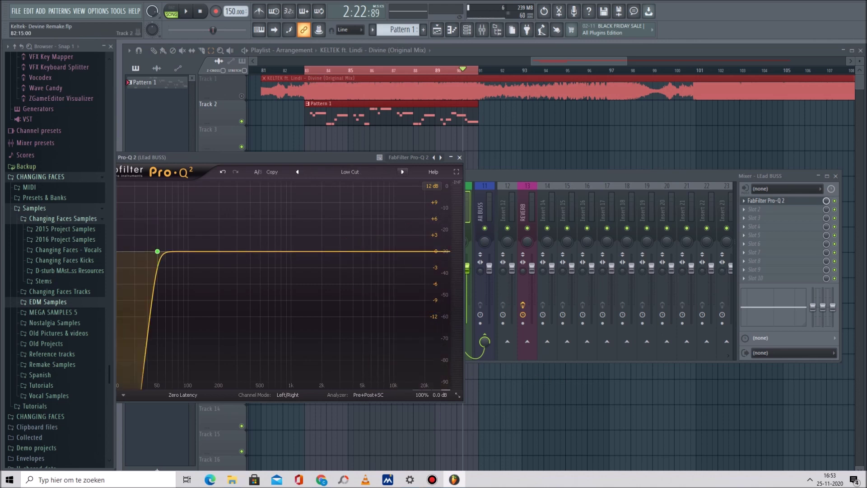
pyautogui.press('space')
pyautogui.click(402, 172)
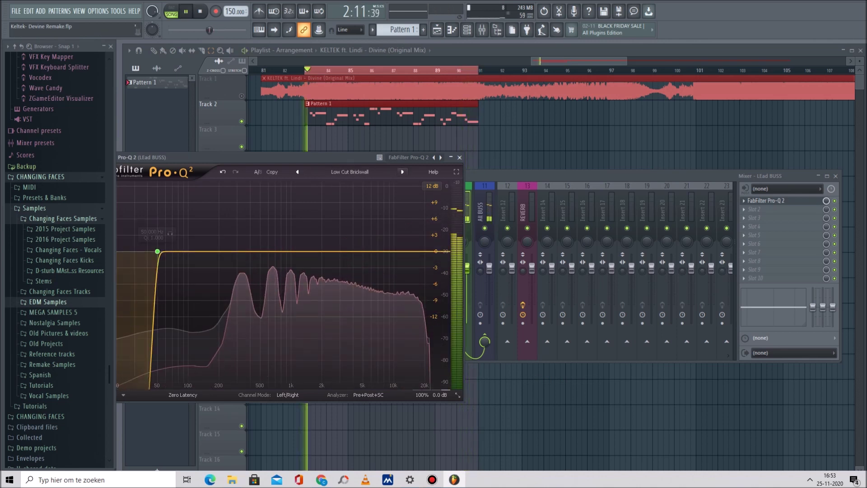
# Raise the LEad BUSS low cut to about 170 Hz and add a bell band of about +0.92 dB at about 11,915 Hz.
pyautogui.moveTo(157, 252); pyautogui.dragTo(212, 251)
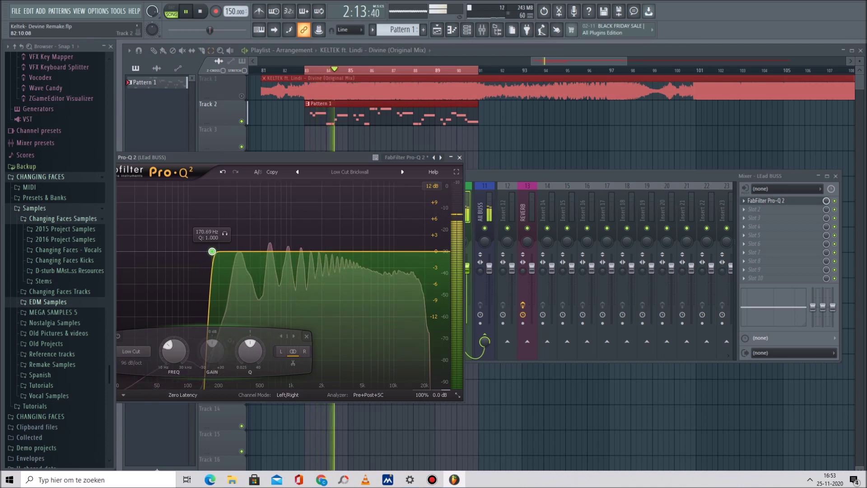
pyautogui.moveTo(212, 251); pyautogui.dragTo(210, 252)
pyautogui.click(402, 246)
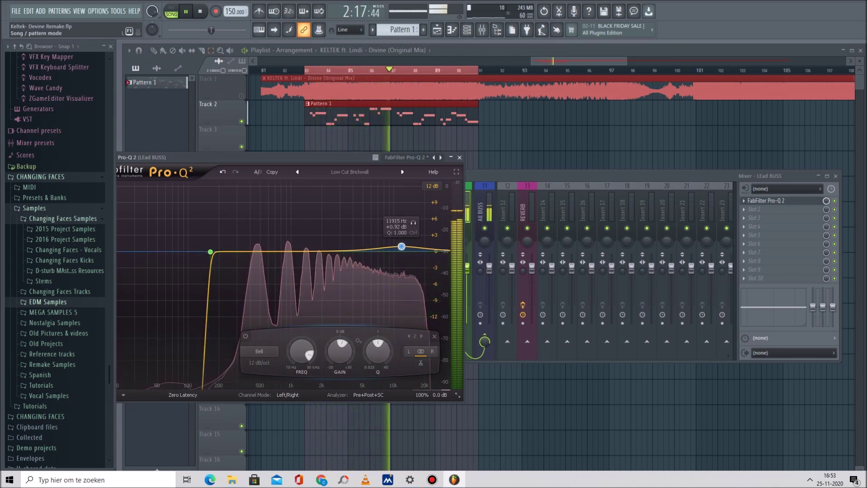
pyautogui.press('space')
pyautogui.press('space')
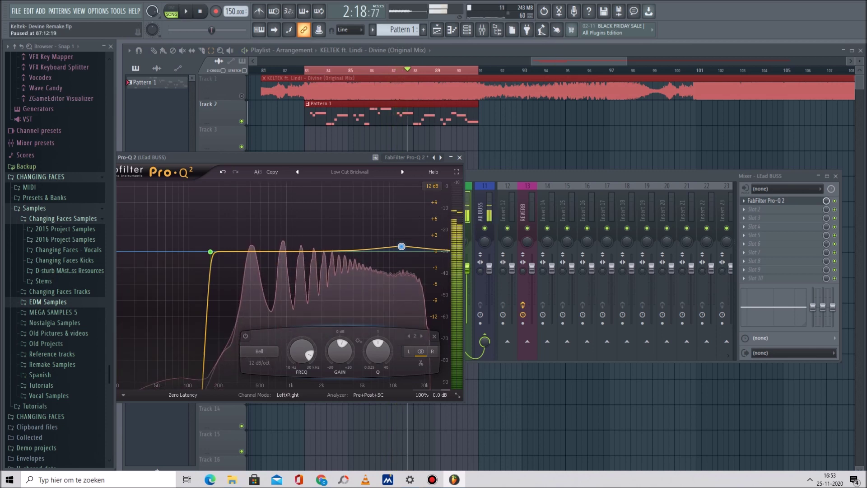
# Load dblue TapeStop in the All BUSS track's first effect slot and create an automation clip for its Trigger parameter.
pyautogui.press('F9')
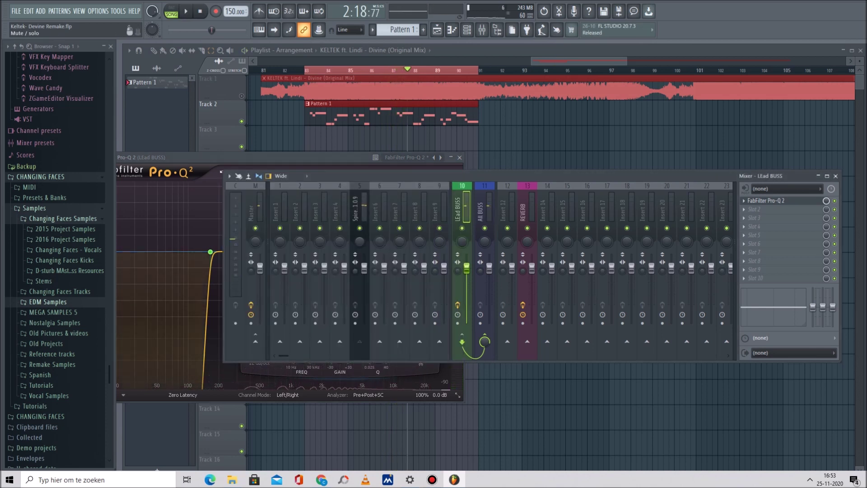
pyautogui.click(485, 209)
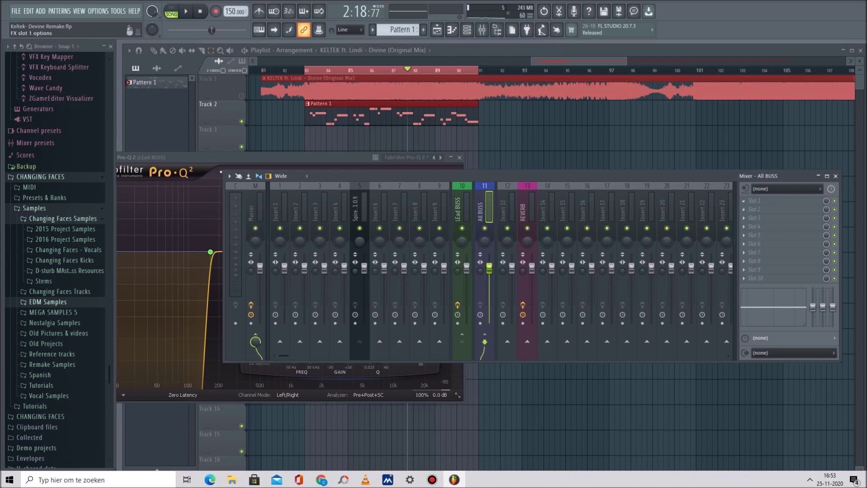
pyautogui.click(753, 201)
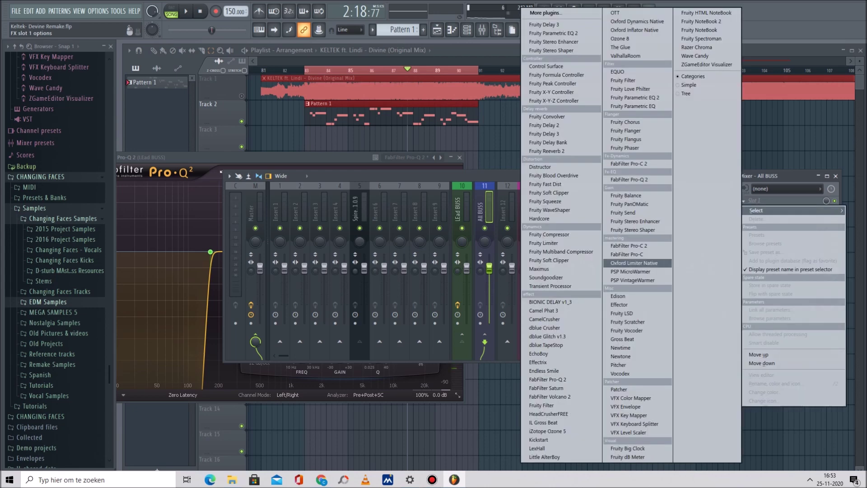
pyautogui.click(546, 344)
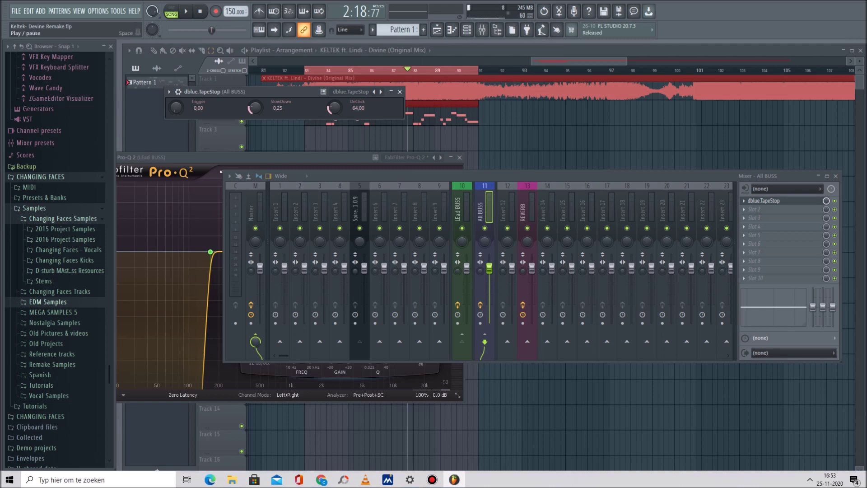
pyautogui.moveTo(176, 107); pyautogui.dragTo(176, 105)
pyautogui.rightClick(176, 107)
pyautogui.click(199, 164)
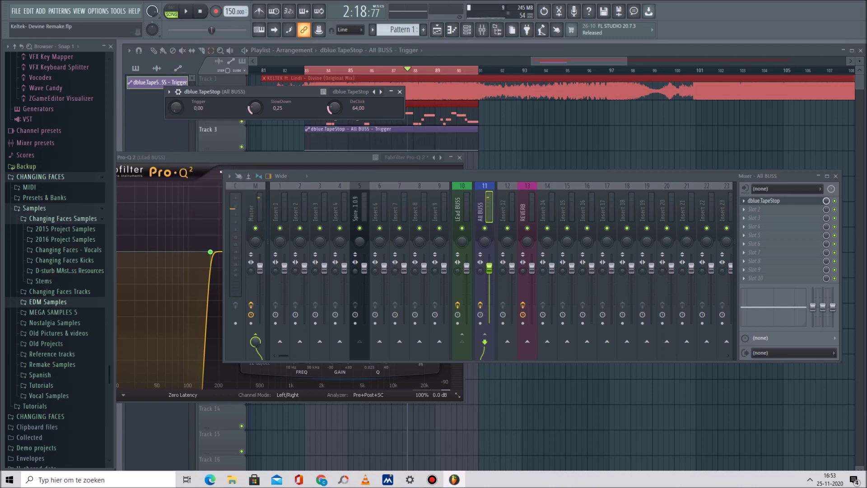
# Unmute the original song on Track 1, play it from bar 83 to hear the passage, and mute it again.
pyautogui.moveTo(625, 60); pyautogui.dragTo(563, 61)
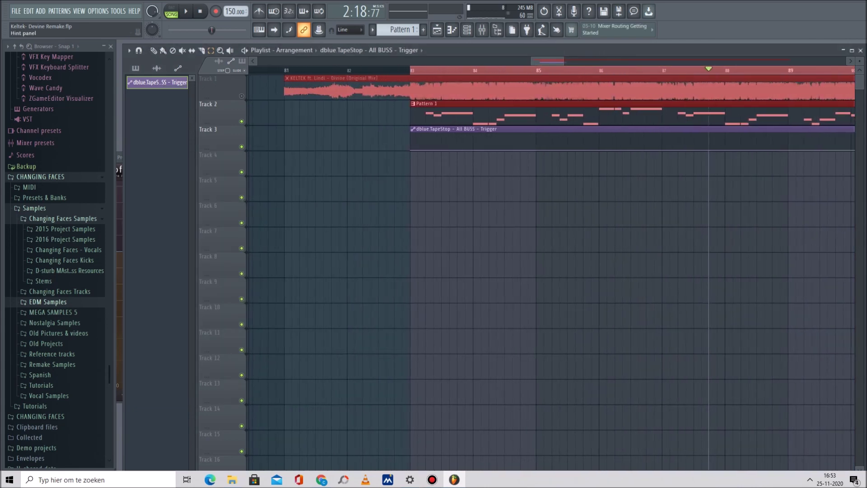
pyautogui.click(411, 70)
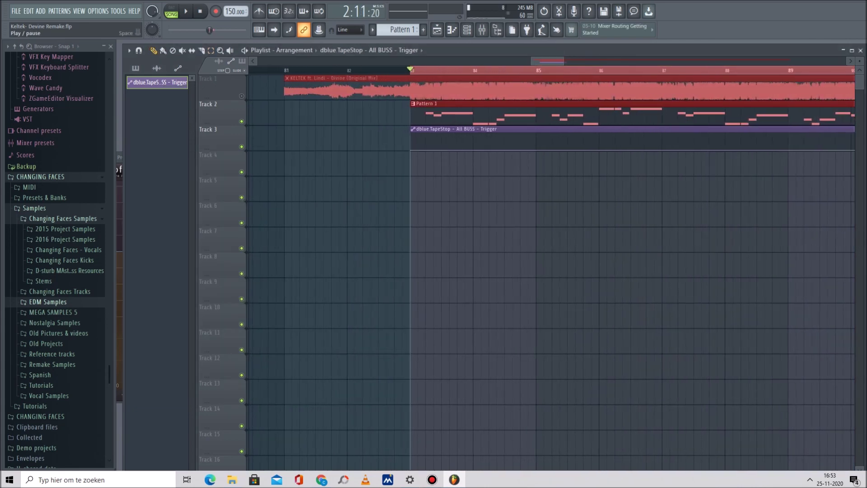
pyautogui.click(242, 96)
pyautogui.press('space')
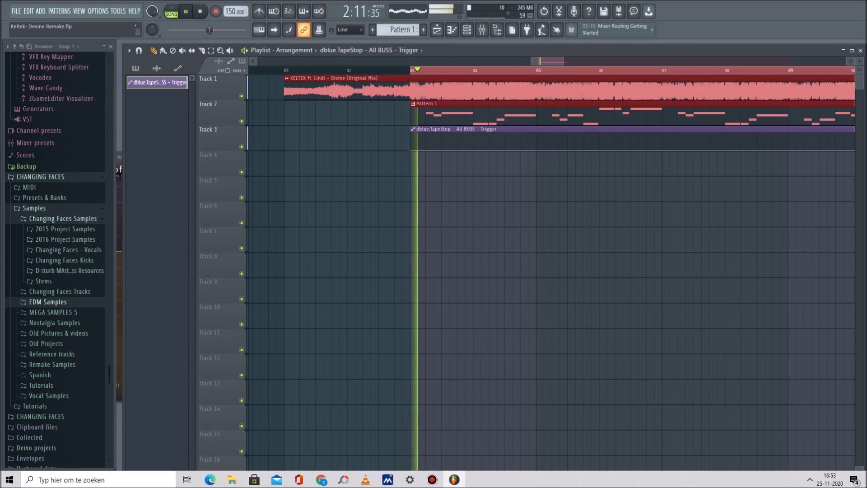
pyautogui.press('space')
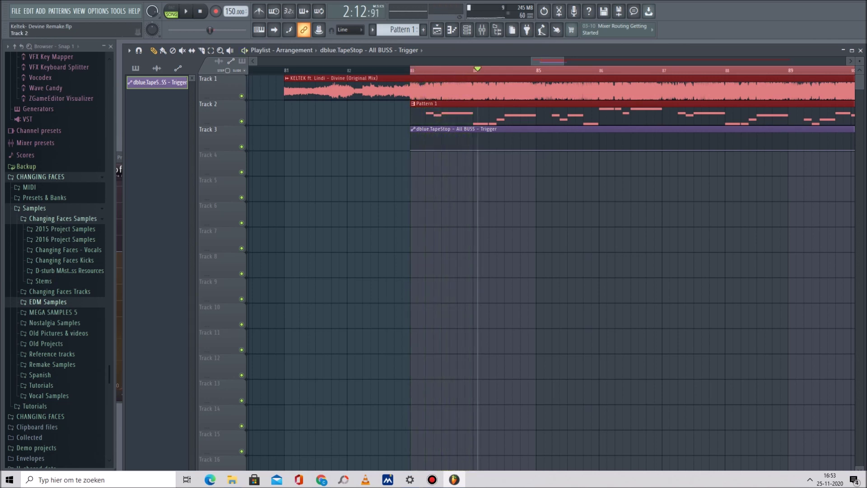
pyautogui.click(242, 96)
# Shape the TapeStop Trigger automation into a ramp rising over the last quarter of bar 83 and dropping back at bar 84.
pyautogui.moveTo(563, 60); pyautogui.dragTo(536, 61)
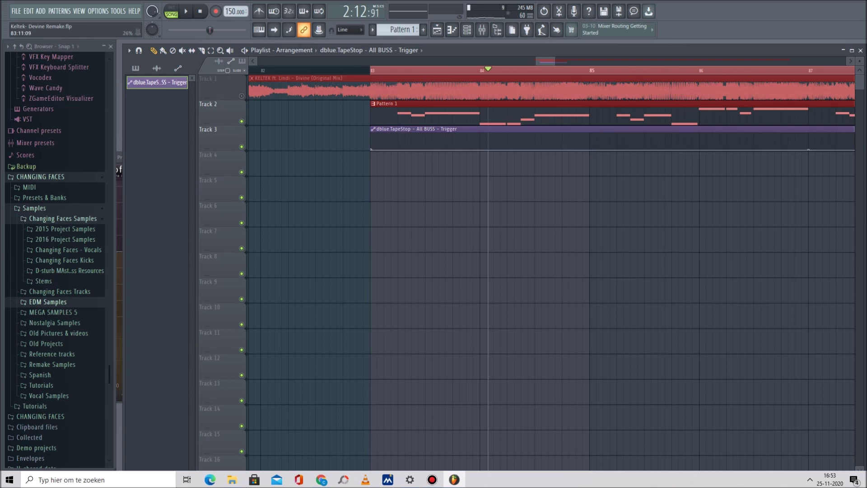
pyautogui.rightClick(453, 147)
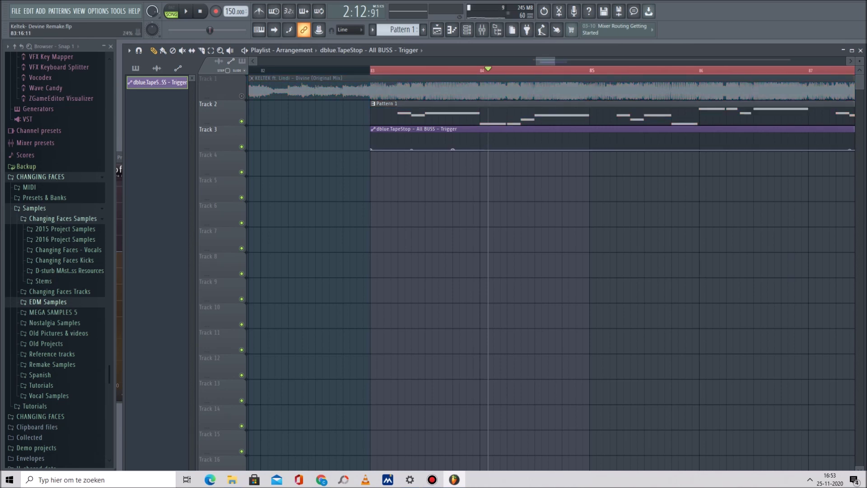
pyautogui.press('space')
pyautogui.press('space')
pyautogui.press('space')
pyautogui.press('space')
pyautogui.press('space')
pyautogui.rightClick(479, 149)
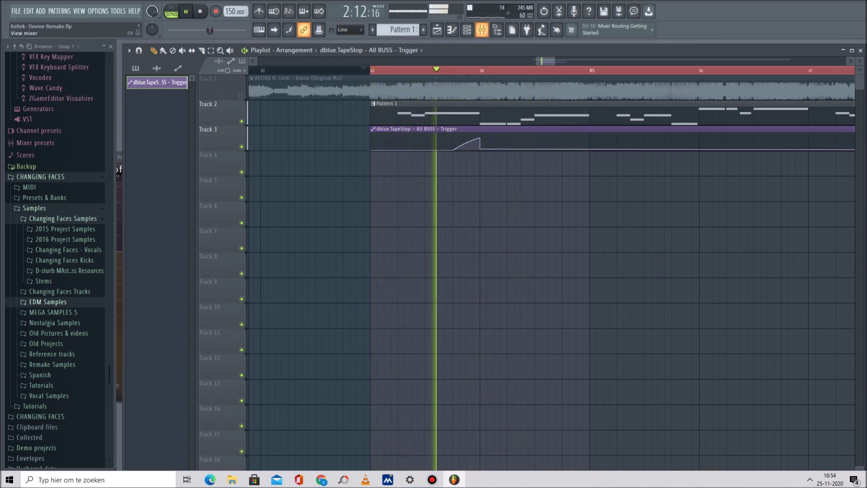
# Open dblue TapeStop on the All BUSS track and watch its Trigger value respond to the automation during playback.
pyautogui.press('F9')
pyautogui.click(765, 201)
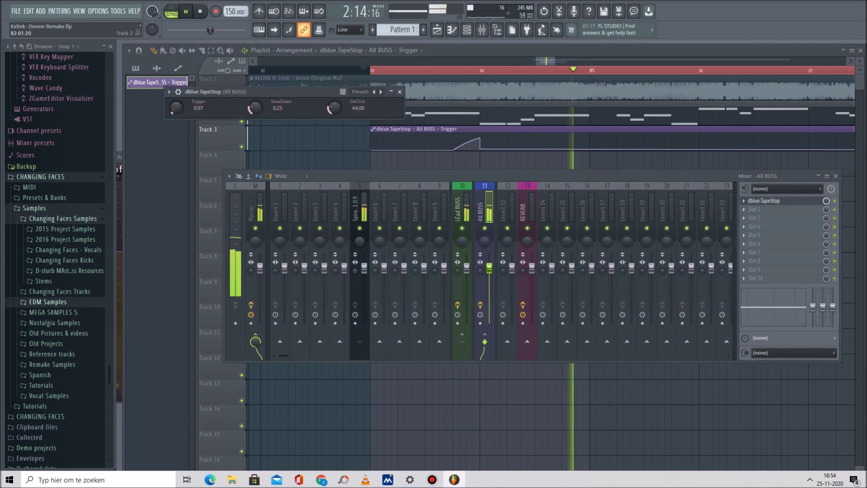
pyautogui.press('F12')
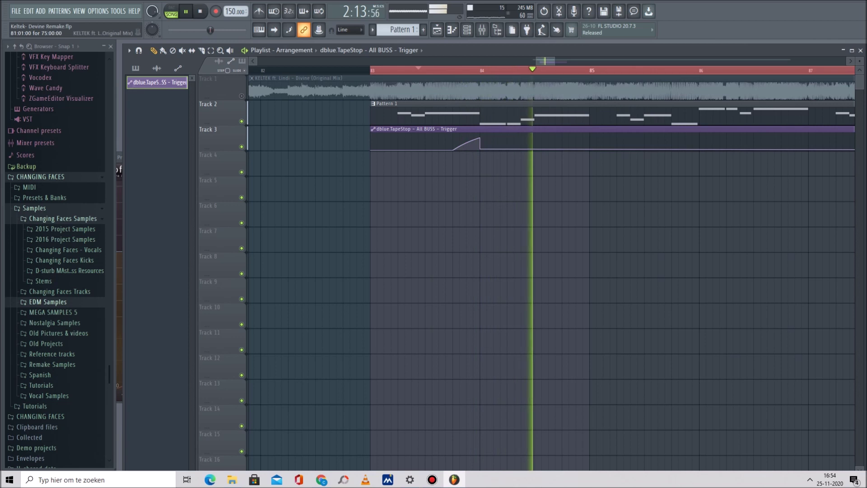
# Replace the drop point at bar 84 in the TapeStop Trigger automation and replay the end of bar 83.
pyautogui.moveTo(554, 61); pyautogui.dragTo(541, 61)
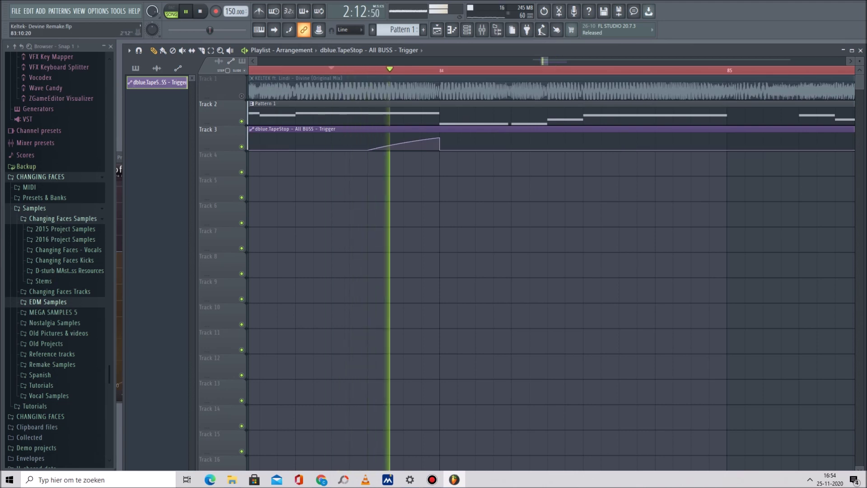
pyautogui.press('space')
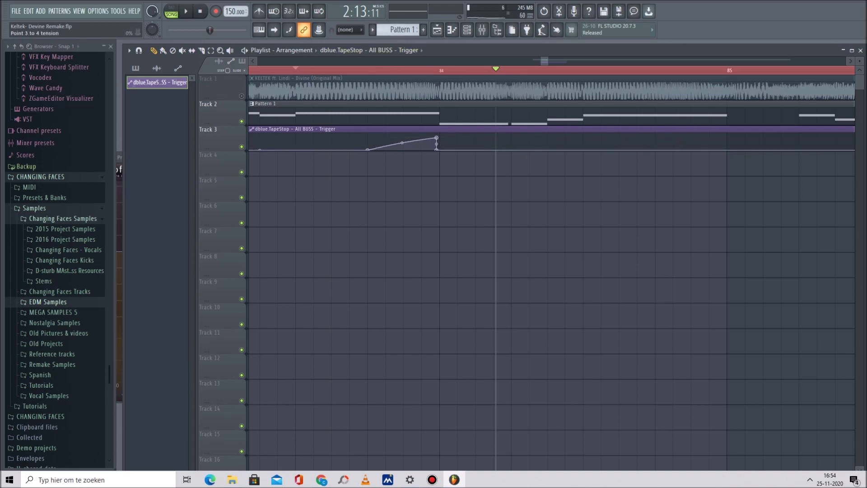
pyautogui.rightClick(440, 150)
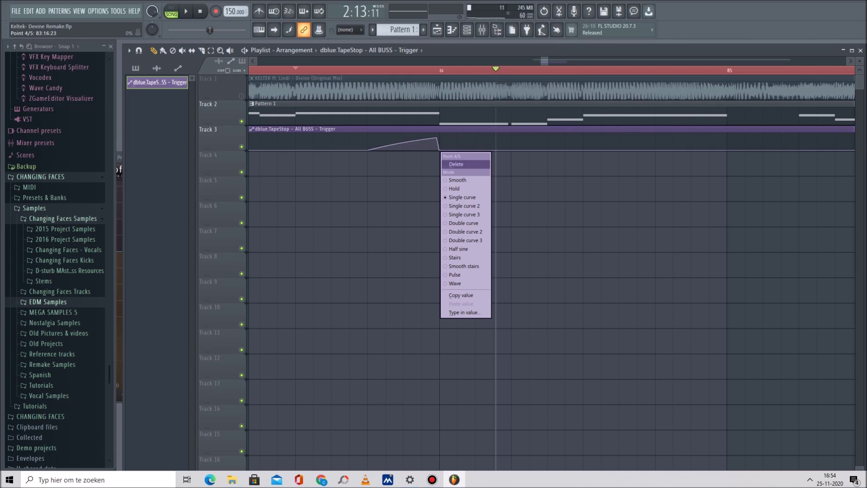
pyautogui.click(457, 164)
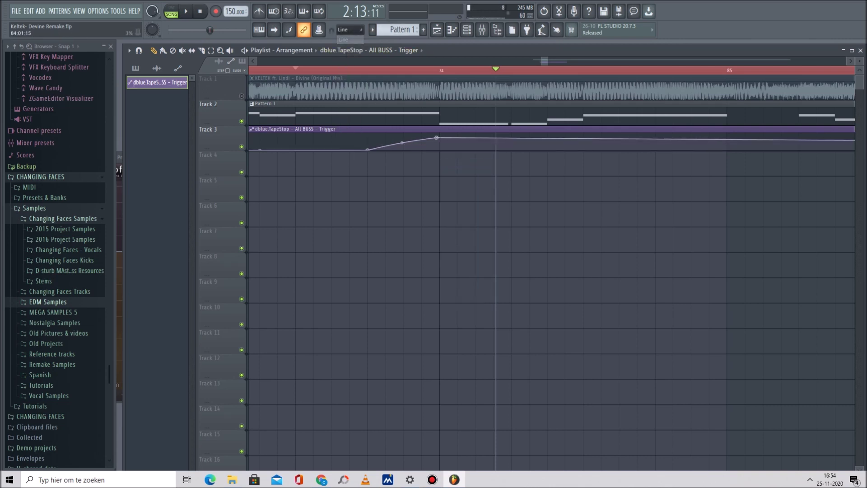
pyautogui.click(439, 149)
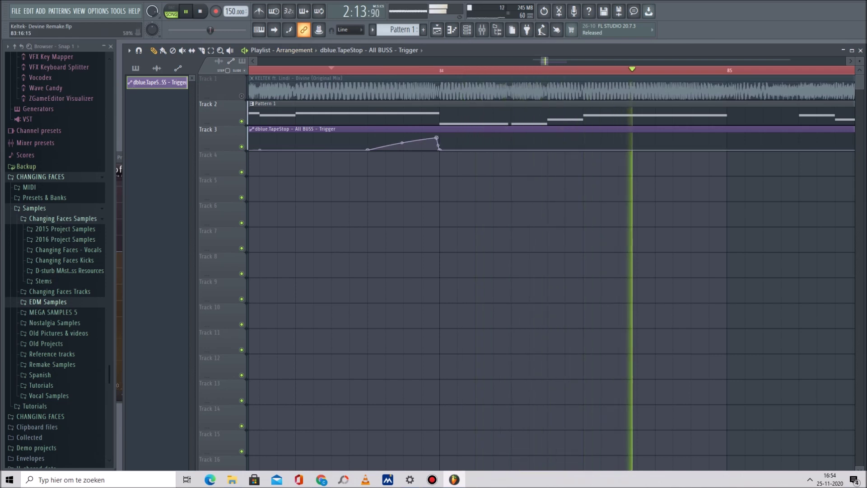
pyautogui.click(364, 70)
pyautogui.click(304, 70)
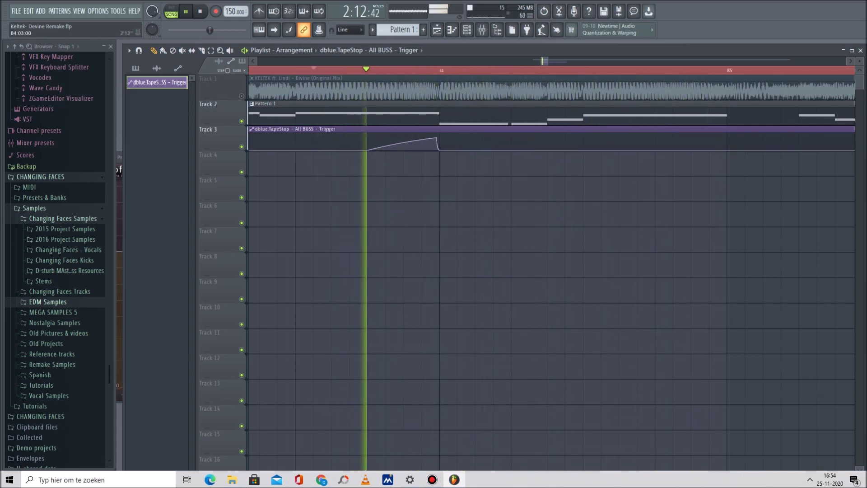
# Delete the peak and drop points of the Trigger automation ramp around bar 84.
pyautogui.scroll(-2, 360, 90)
pyautogui.click(406, 90)
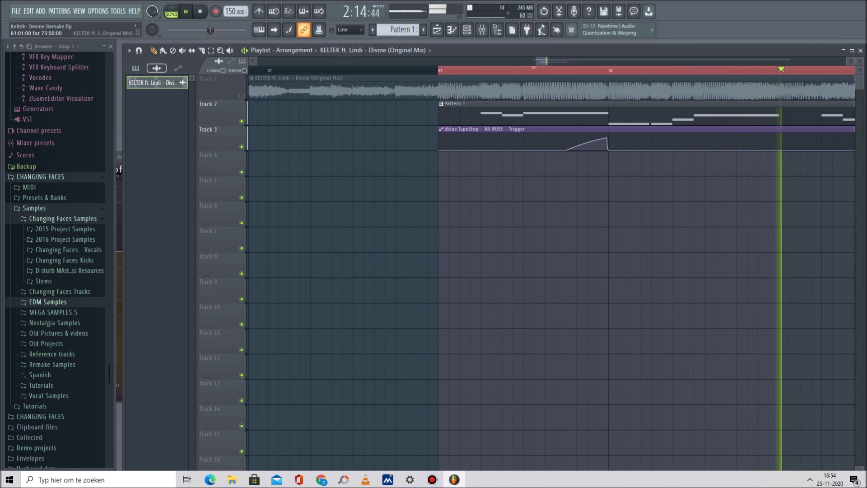
pyautogui.scroll(-1, 406, 90)
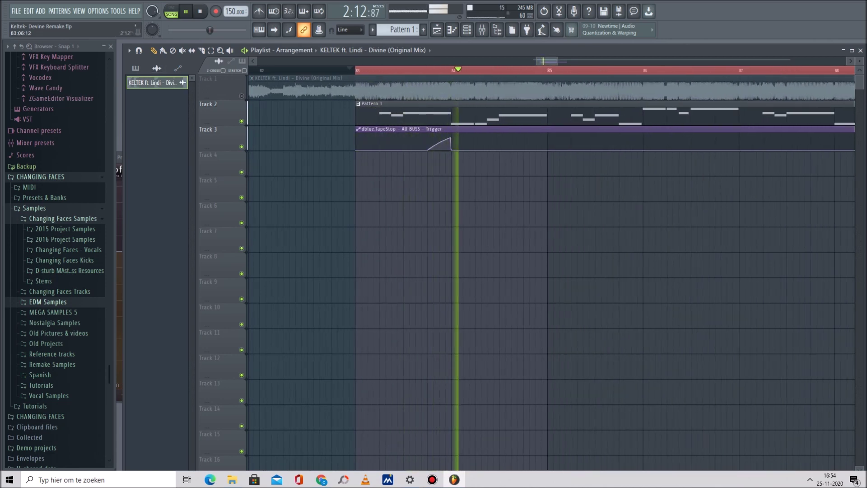
pyautogui.scroll(2, 606, 90)
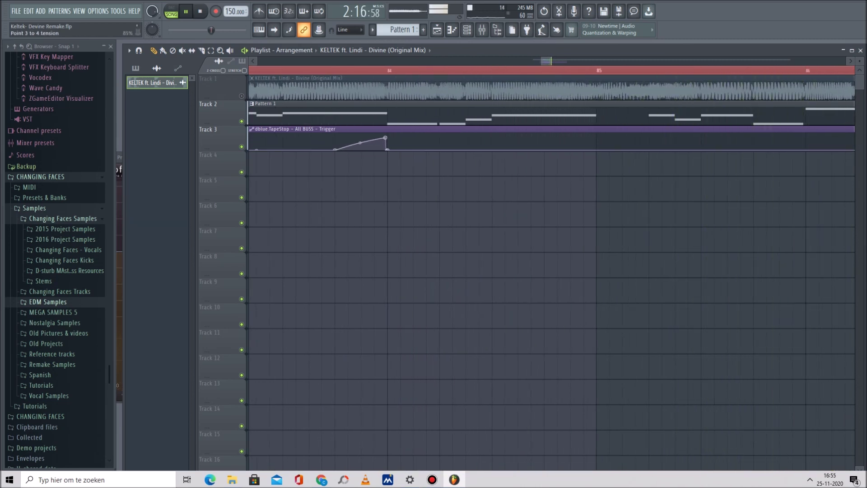
pyautogui.rightClick(387, 149)
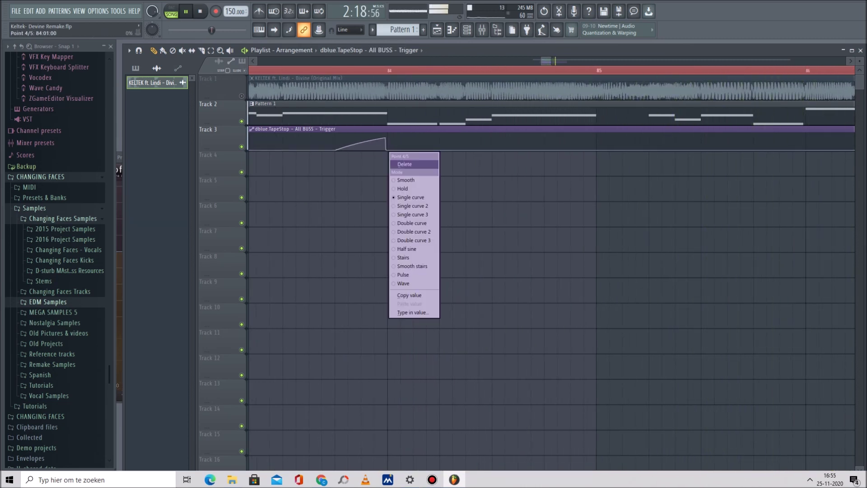
pyautogui.click(404, 164)
pyautogui.rightClick(385, 137)
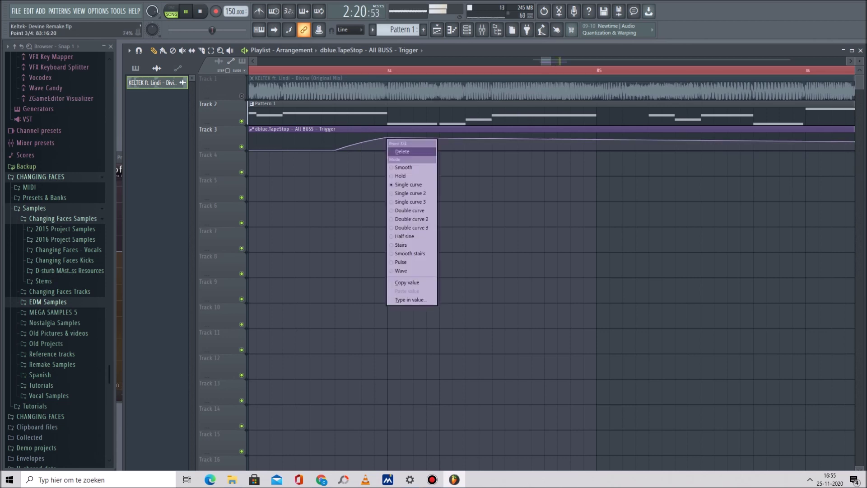
pyautogui.click(406, 151)
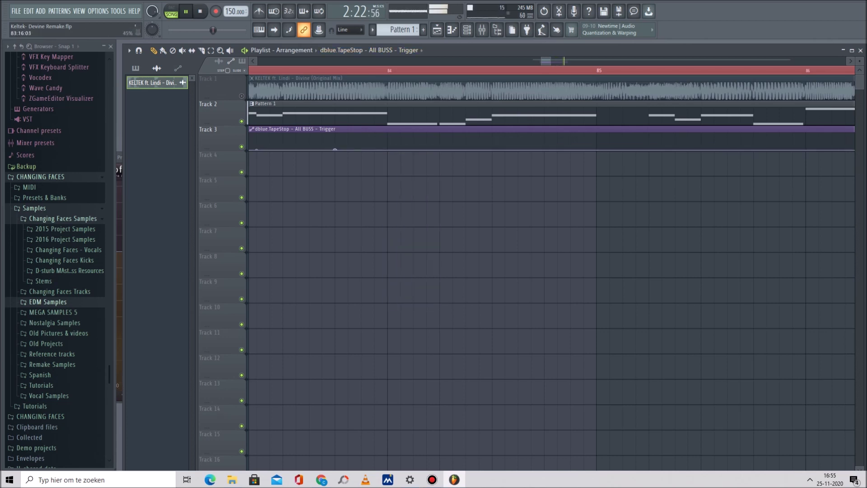
# Add a new peak slightly before bar 84 and a drop point at bar 84, and play the ramp.
pyautogui.rightClick(375, 140)
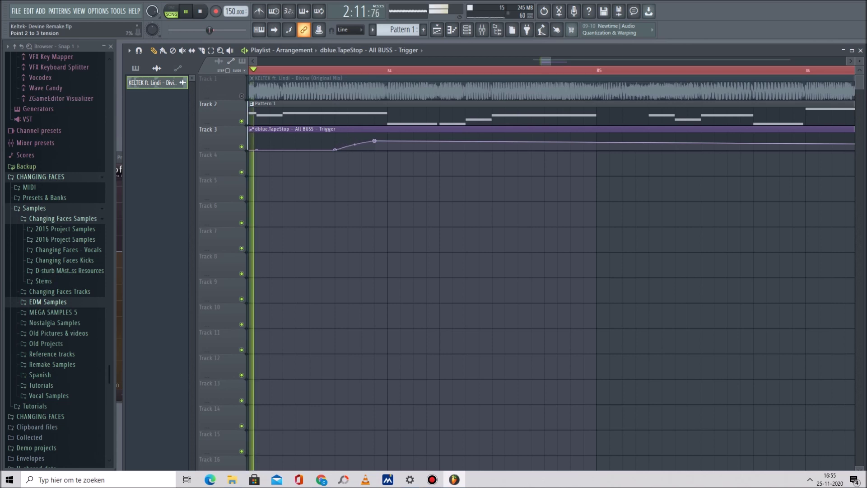
pyautogui.moveTo(375, 140); pyautogui.dragTo(375, 136)
pyautogui.rightClick(387, 149)
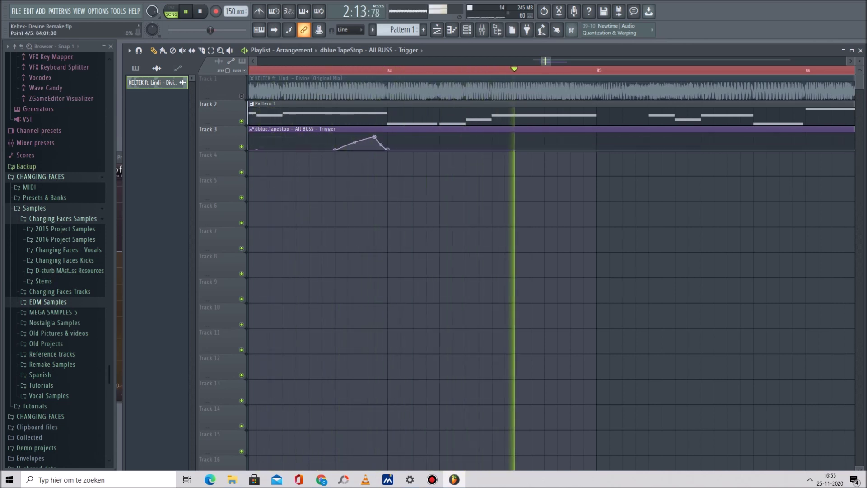
pyautogui.click(335, 70)
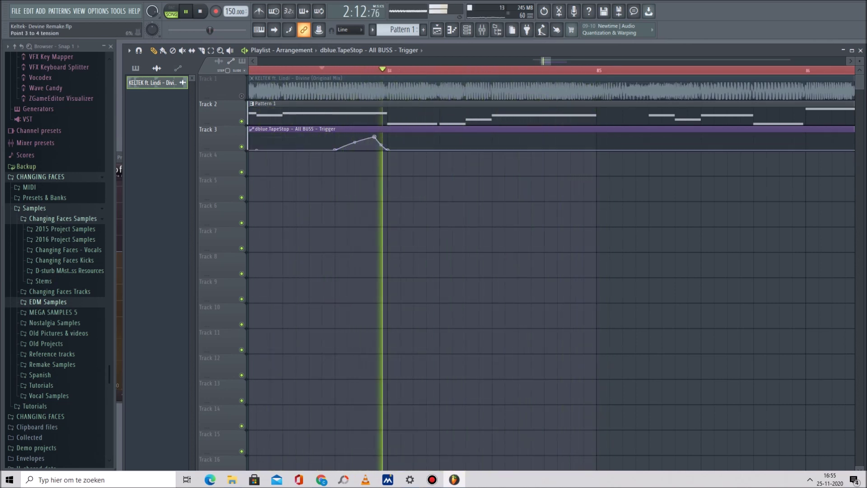
pyautogui.click(309, 70)
# Move the ramp's peak onto bar 84 so the Trigger drops vertically there, and replay the passage.
pyautogui.moveTo(387, 150); pyautogui.dragTo(374, 149)
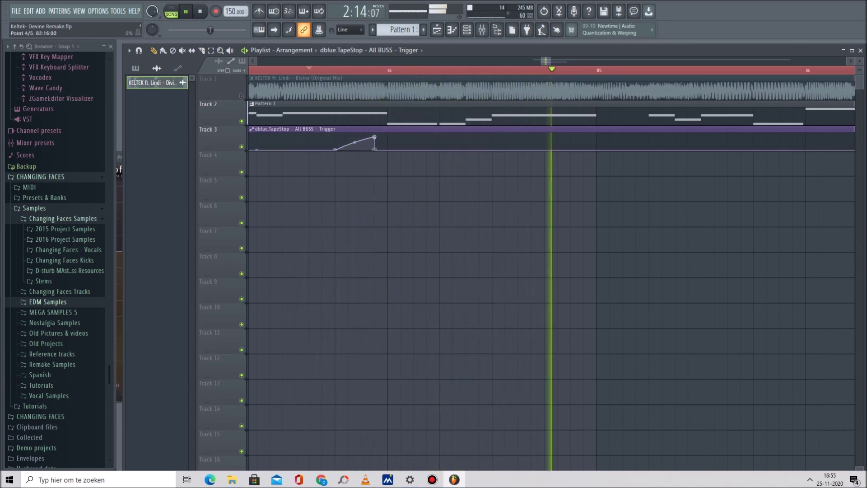
pyautogui.hotkey('ctrl', 'z')
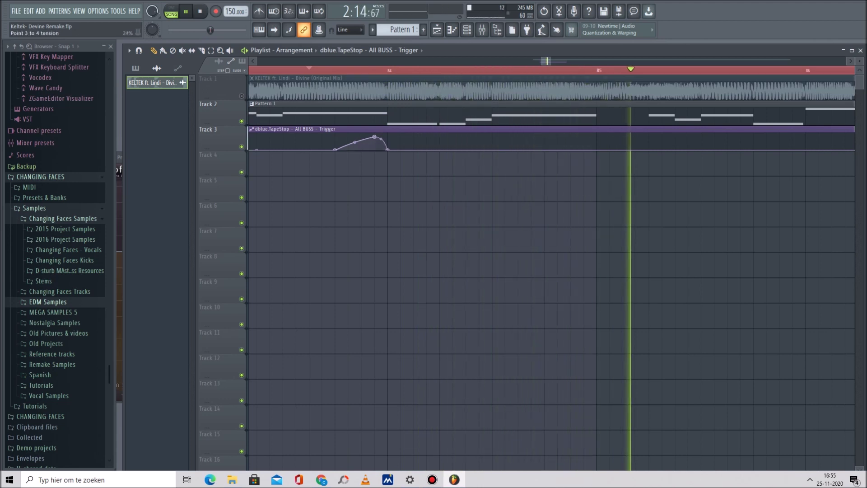
pyautogui.moveTo(374, 136); pyautogui.dragTo(387, 138)
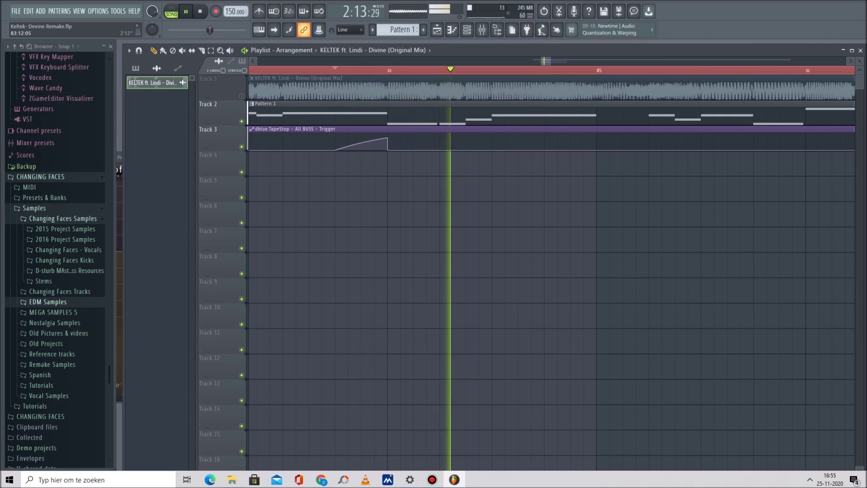
pyautogui.click(293, 70)
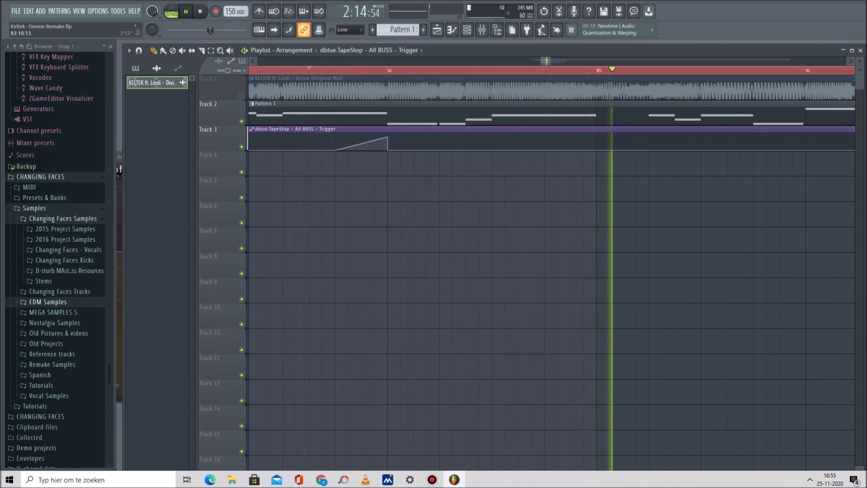
# Copy the bar 84 peak value and build a matching Trigger ramp over the last quarter of bar 84, dropping at bar 85.
pyautogui.rightClick(388, 137)
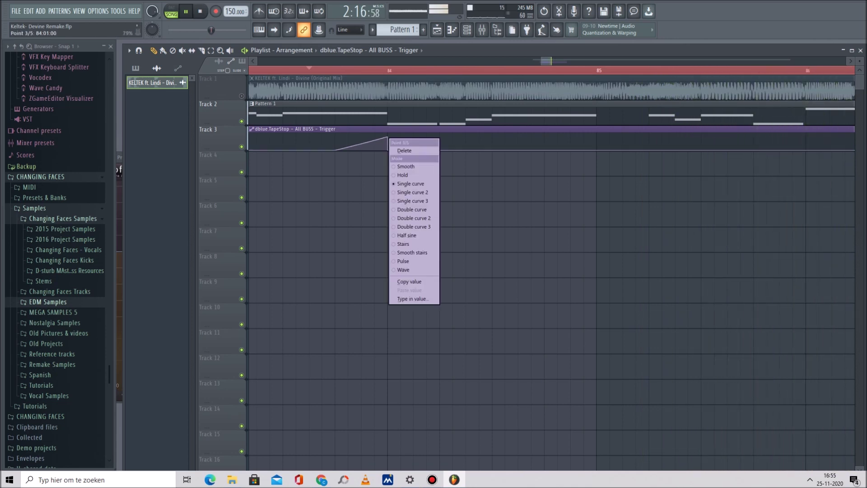
pyautogui.click(409, 281)
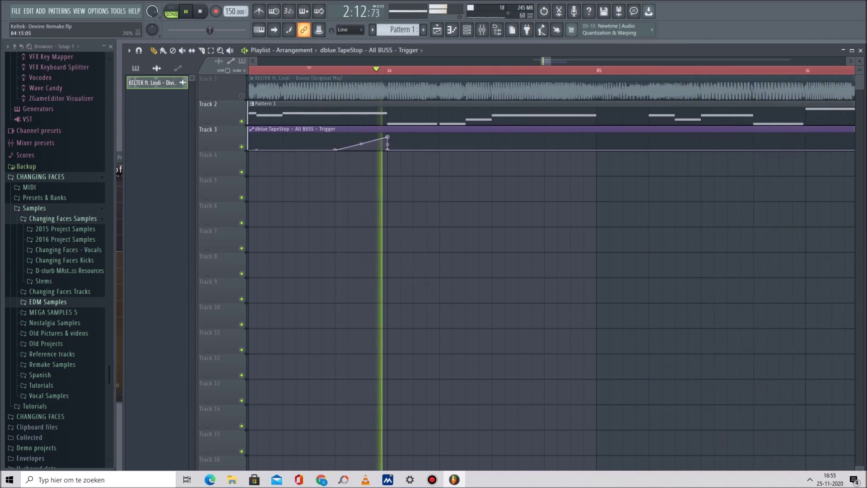
pyautogui.rightClick(545, 145)
pyautogui.moveTo(545, 145); pyautogui.dragTo(545, 150)
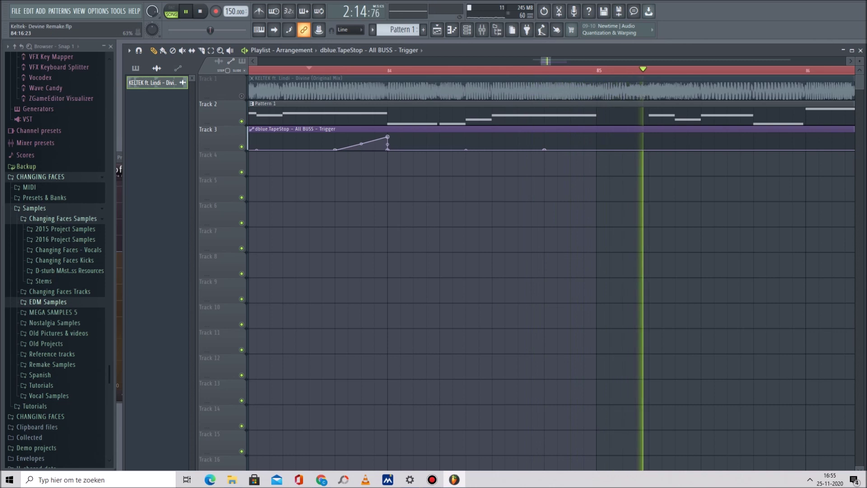
pyautogui.rightClick(597, 140)
pyautogui.rightClick(596, 139)
pyautogui.click(626, 293)
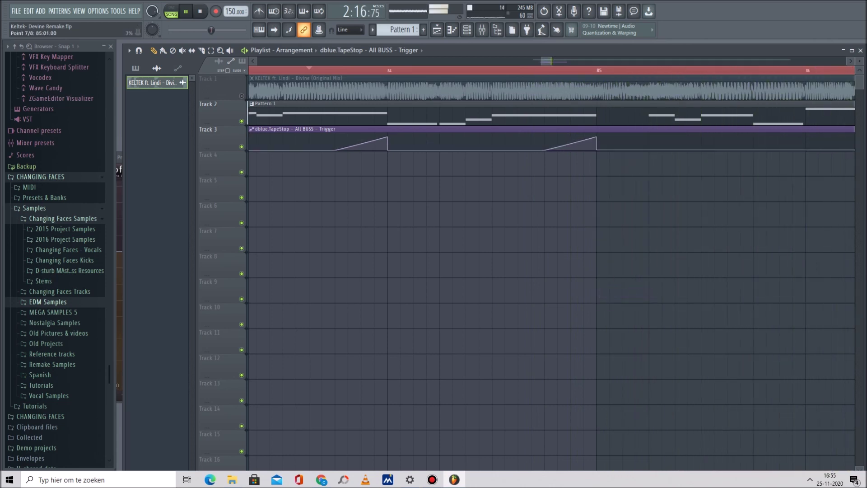
# Play from the end of bar 84, briefly unmuting the original song on Track 1 to compare it with the remake.
pyautogui.moveTo(542, 60)
pyautogui.mouseDown()
pyautogui.moveTo(521, 61)
pyautogui.moveTo(539, 60)
pyautogui.mouseUp()
pyautogui.click(469, 70)
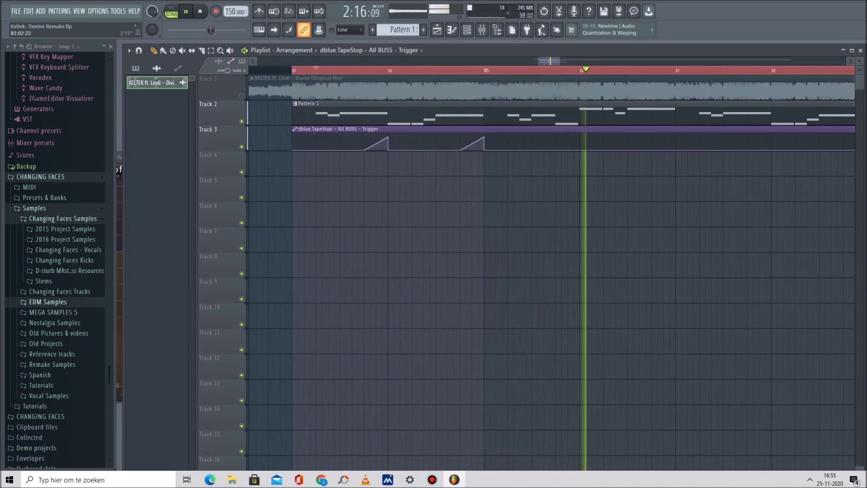
pyautogui.click(242, 96)
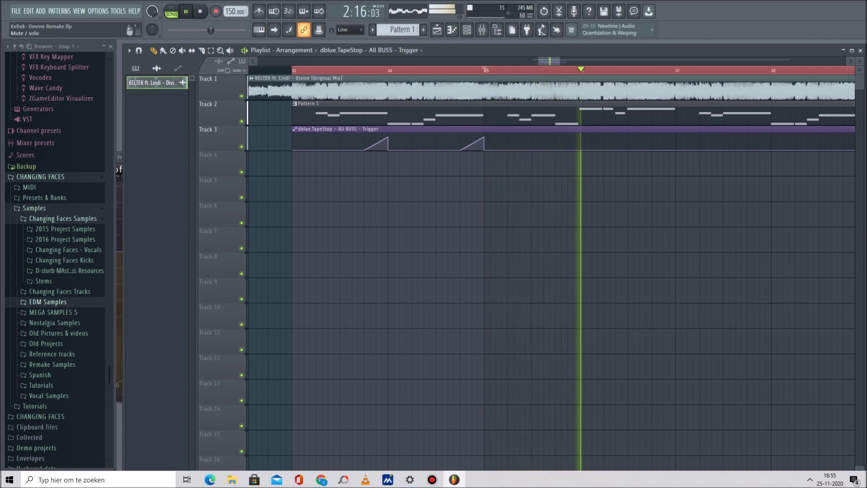
pyautogui.click(242, 95)
pyautogui.click(556, 70)
# Add a third Trigger ramp over the last quarter of bar 85, pasting the copied peak value at bar 86.
pyautogui.moveTo(539, 60); pyautogui.dragTo(543, 61)
pyautogui.click(440, 70)
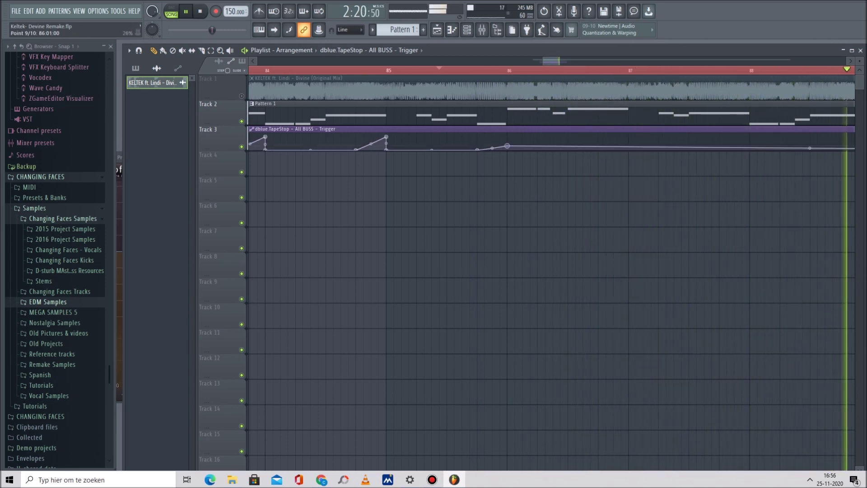
pyautogui.moveTo(507, 146); pyautogui.dragTo(507, 139)
pyautogui.rightClick(508, 140)
pyautogui.click(536, 292)
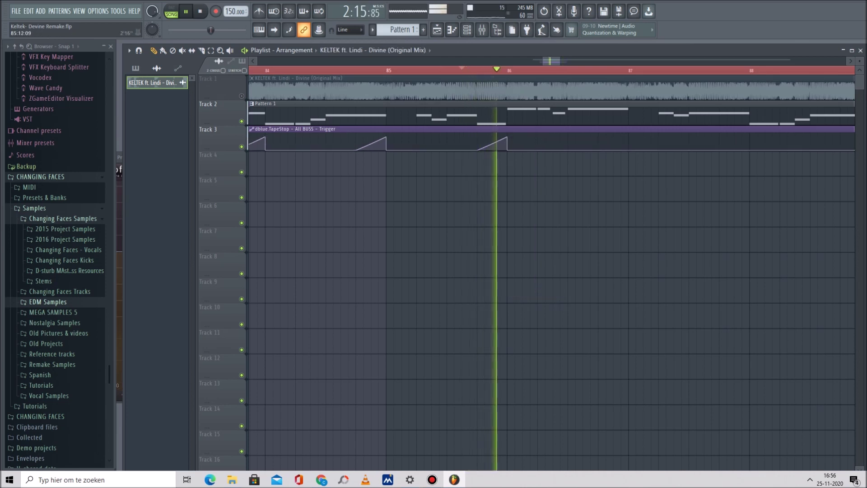
# Lower the third ramp's peak at bar 86 slightly and bow its rise upward while replaying the passage.
pyautogui.click(447, 70)
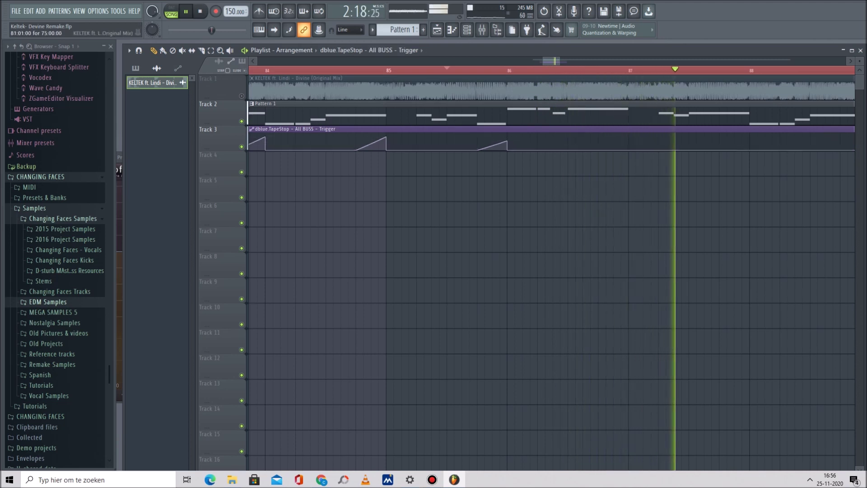
pyautogui.click(470, 69)
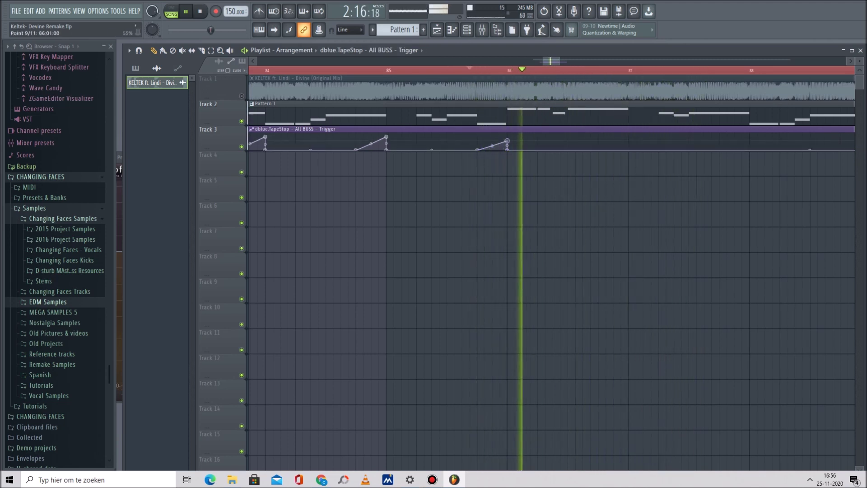
pyautogui.click(478, 70)
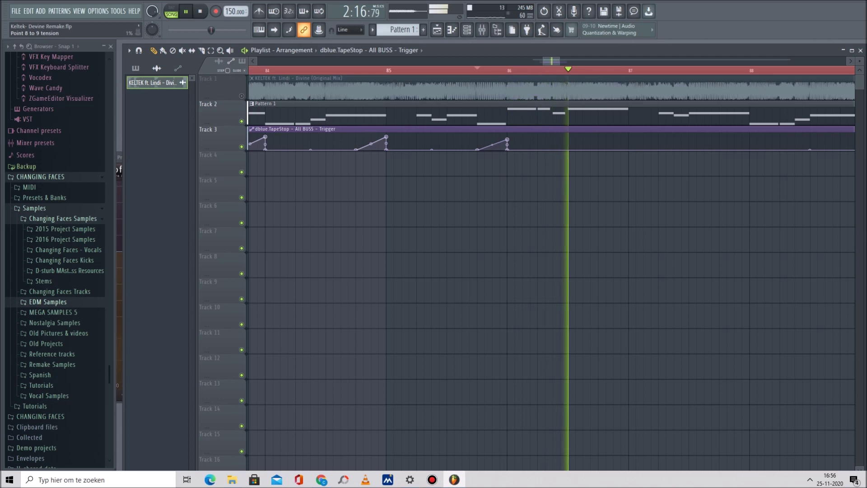
pyautogui.press('space')
pyautogui.press('space')
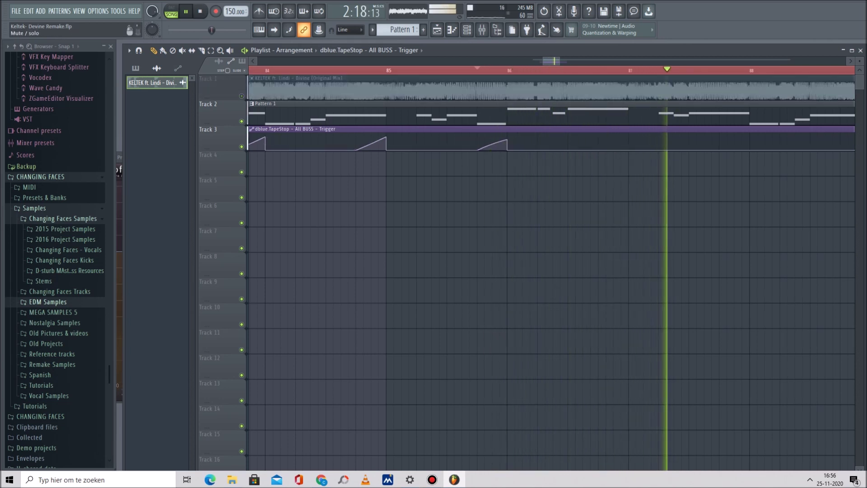
# Build a fourth Trigger ramp over the last quarter of bar 86 with the copied peak value at bar 87, and play the ramps.
pyautogui.click(454, 71)
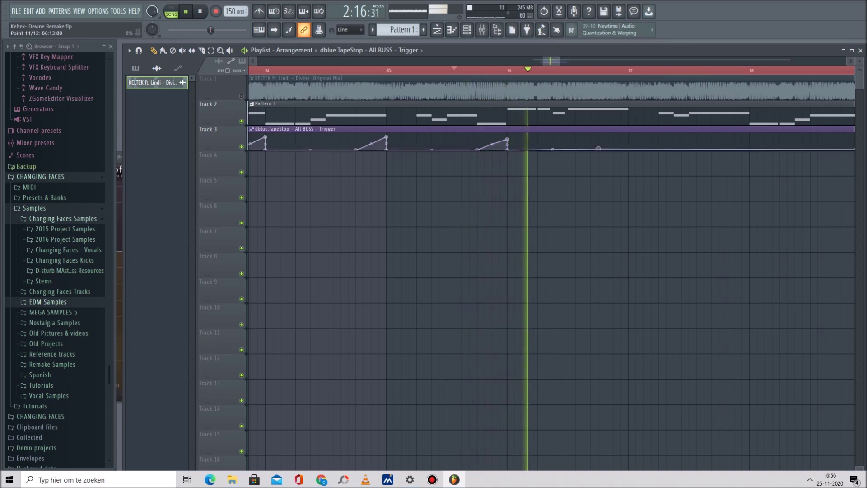
pyautogui.rightClick(628, 140)
pyautogui.click(658, 293)
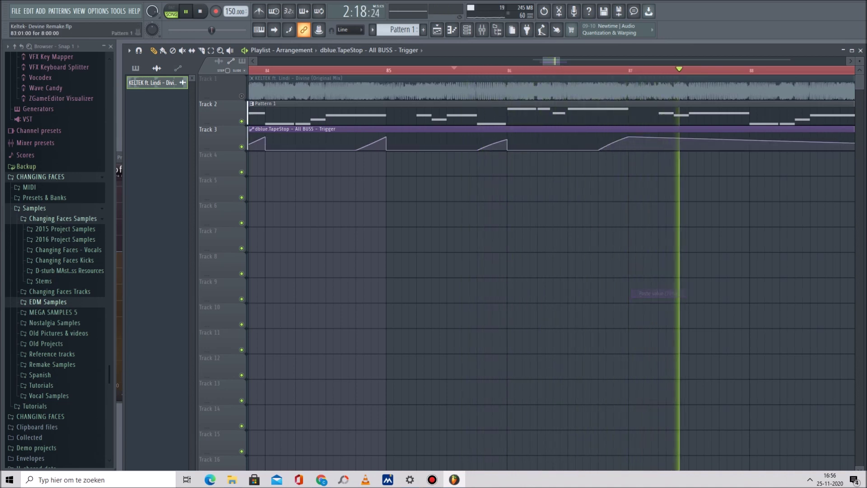
pyautogui.click(591, 70)
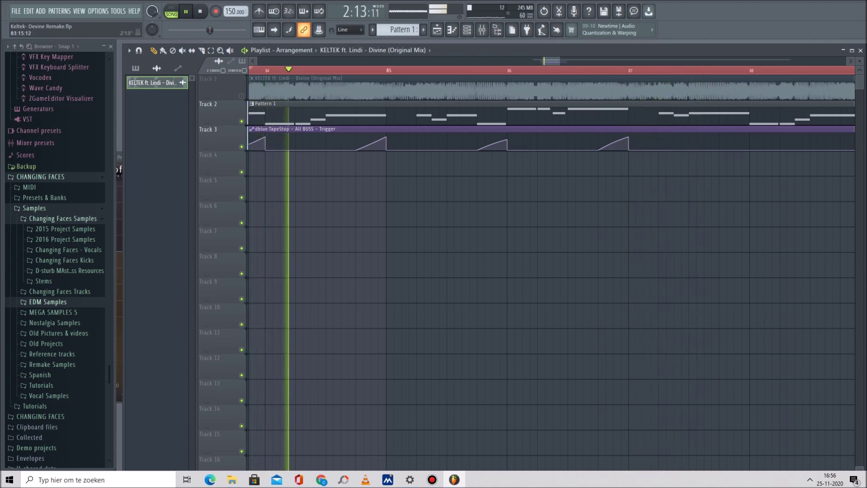
pyautogui.click(591, 70)
pyautogui.click(348, 70)
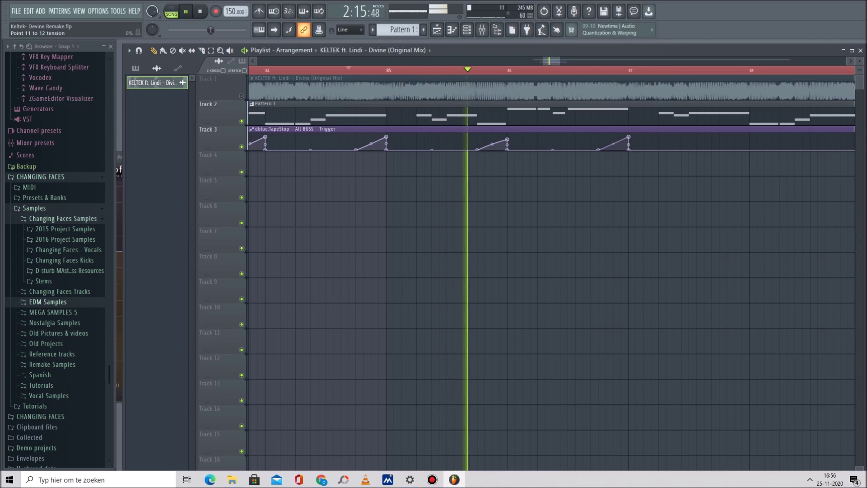
# Sidechain the Spire mixer track to the REVERB track, raise that send to 42%, and return to the playlist.
pyautogui.click(436, 30)
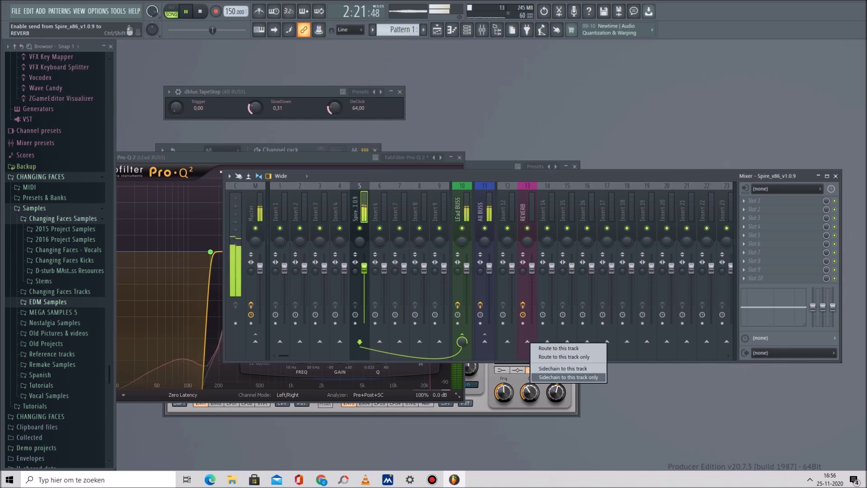
pyautogui.click(564, 368)
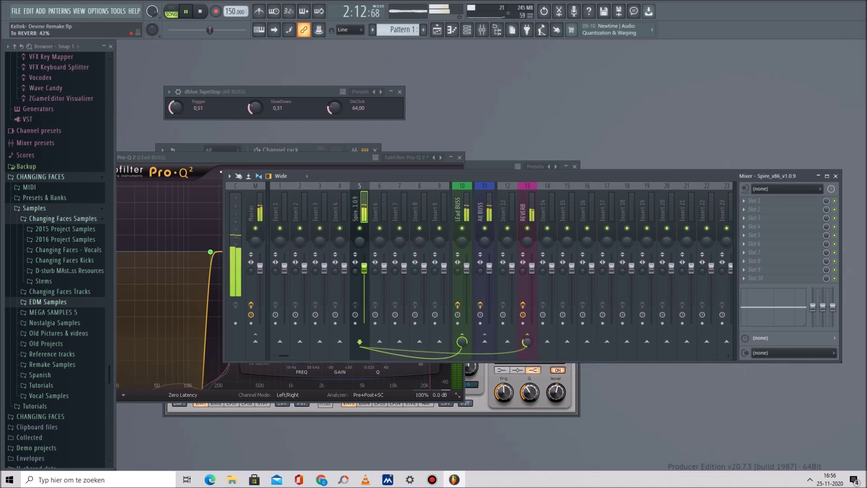
pyautogui.press('F5')
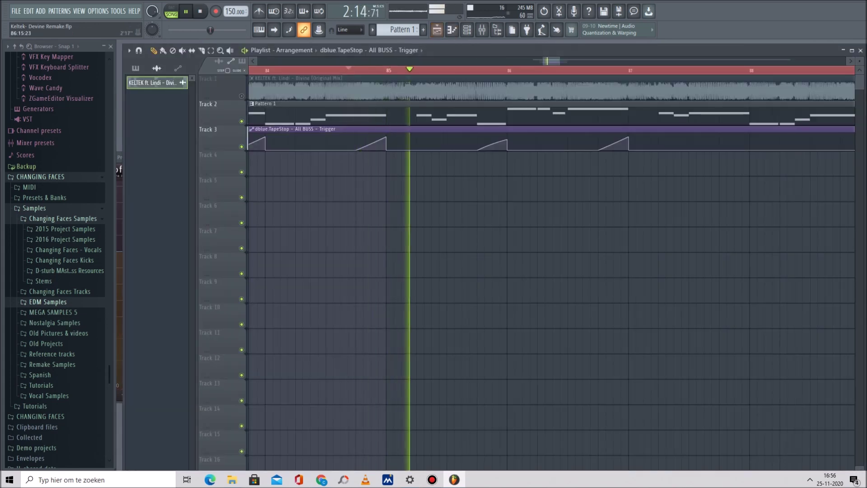
# Play on through bars 86 to 90, briefly unmuting the original song on Track 1 to compare it with the remake.
pyautogui.press('pagedown')
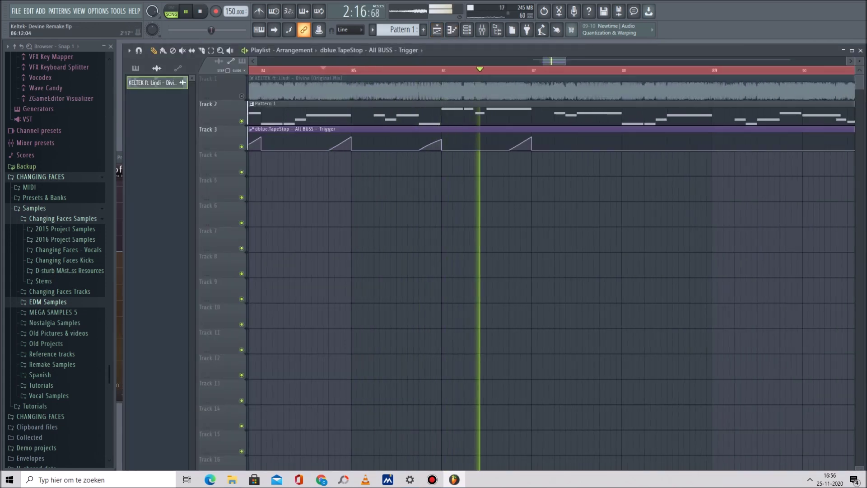
pyautogui.click(242, 95)
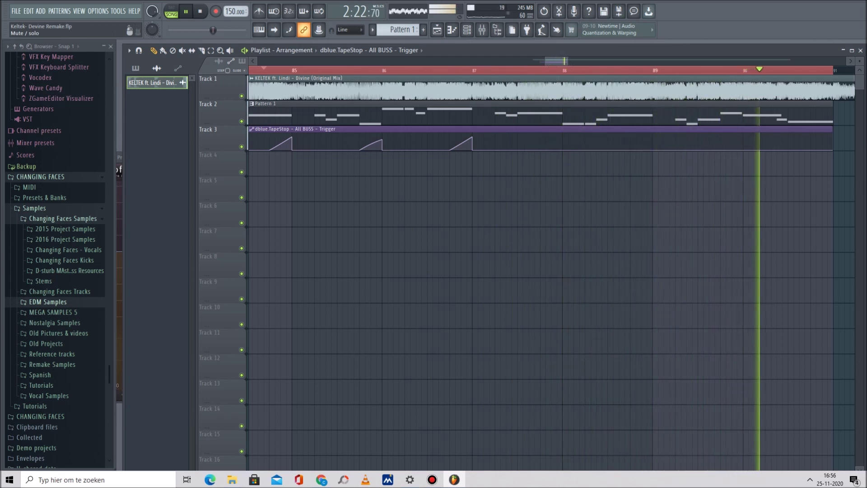
pyautogui.click(241, 96)
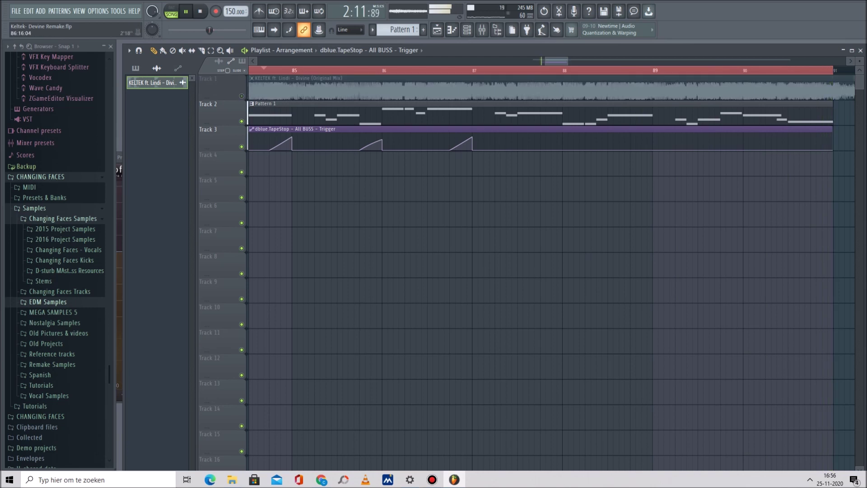
# Build a fifth Trigger ramp over the last quarter of bar 87, pasting the copied 79% value at bar 88.
pyautogui.moveTo(545, 61); pyautogui.dragTo(551, 60)
pyautogui.click(316, 70)
pyautogui.rightClick(463, 149)
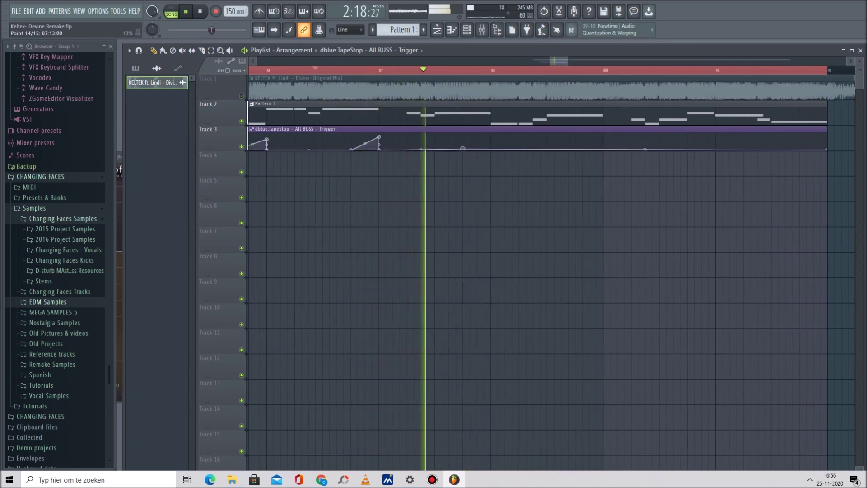
pyautogui.rightClick(492, 141)
pyautogui.rightClick(492, 142)
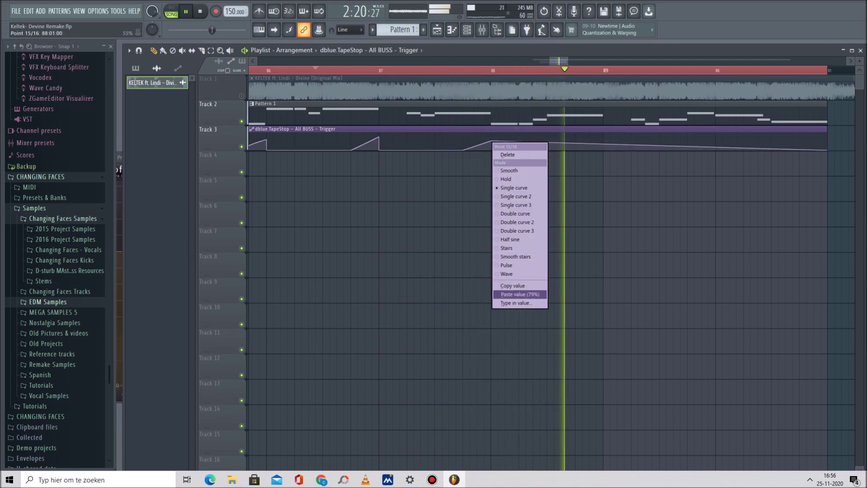
pyautogui.click(520, 294)
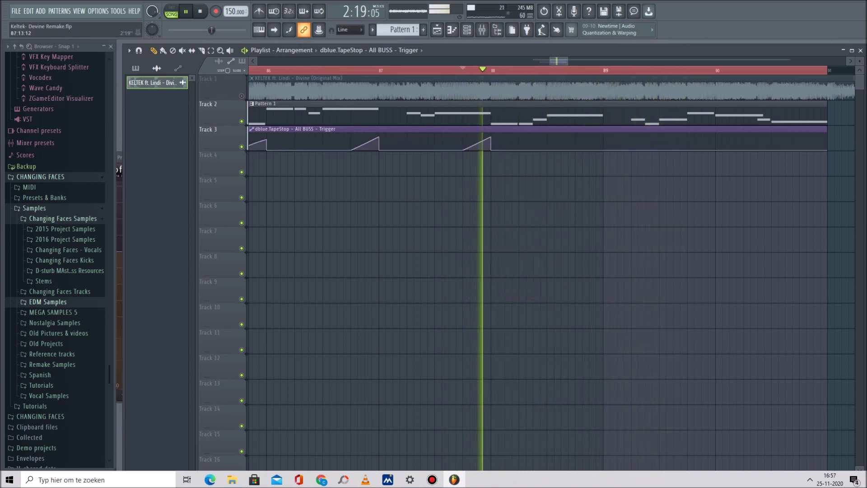
# Toggle the original song on Track 1 on and off to compare it with the fifth ramp.
pyautogui.click(242, 96)
pyautogui.click(242, 95)
pyautogui.click(242, 95)
pyautogui.click(242, 96)
# Add a Trigger ramp over the first quarter of bar 88 with a pasted 79% peak, adjust its curve, and replay it.
pyautogui.moveTo(505, 148); pyautogui.dragTo(521, 139)
pyautogui.rightClick(520, 139)
pyautogui.click(547, 292)
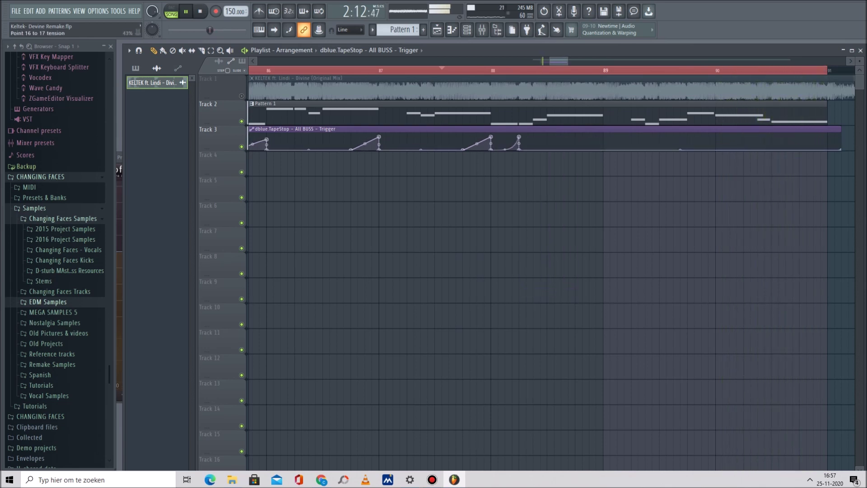
pyautogui.moveTo(505, 148); pyautogui.dragTo(505, 144)
pyautogui.press('space')
pyautogui.press('space')
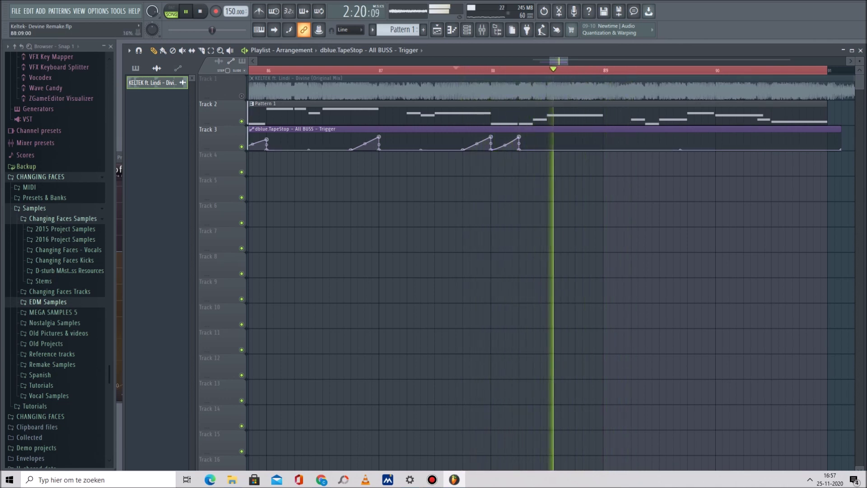
# Add a Trigger ramp over the last quarter of bar 88, pasting 79% at bar 89 and sloping back to zero over the following quarter bar.
pyautogui.rightClick(575, 149)
pyautogui.rightClick(603, 143)
pyautogui.rightClick(604, 144)
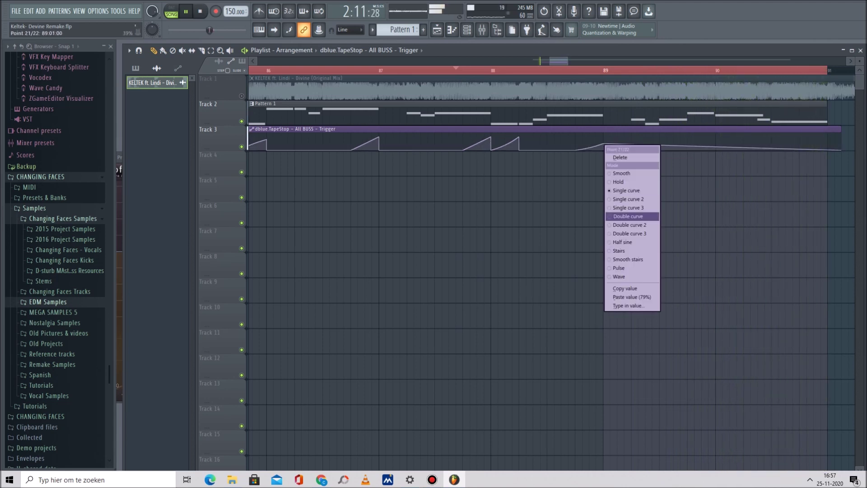
pyautogui.click(632, 297)
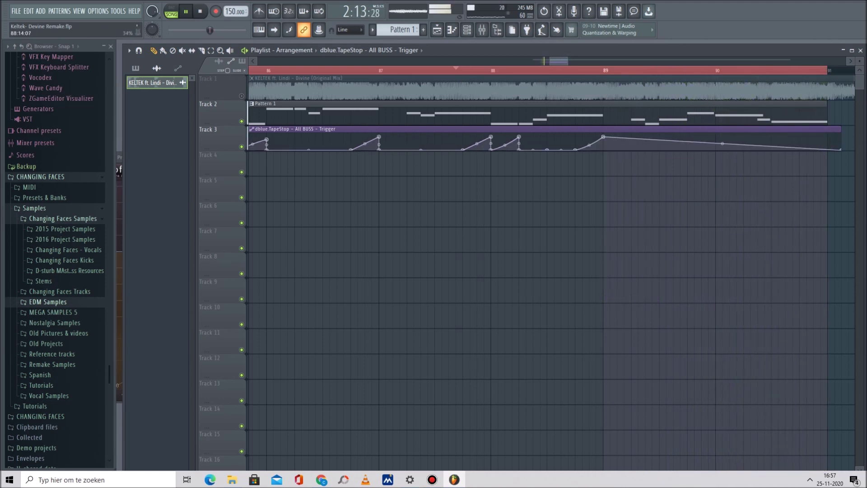
pyautogui.click(555, 70)
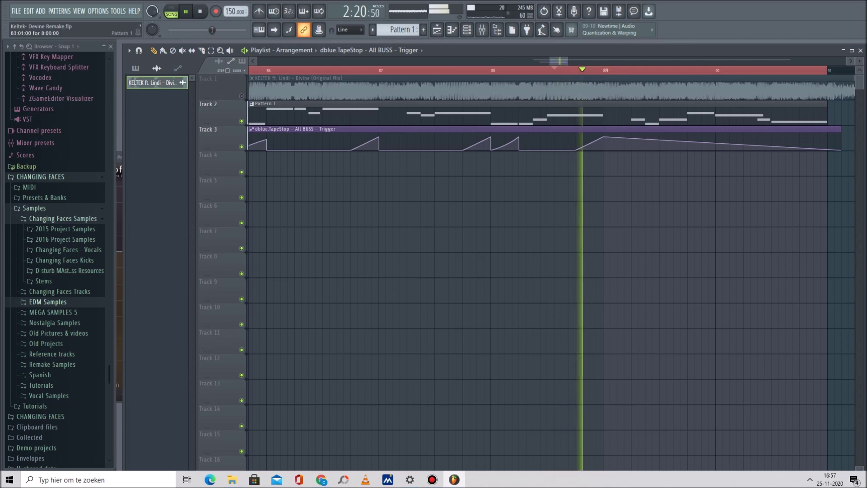
pyautogui.rightClick(632, 149)
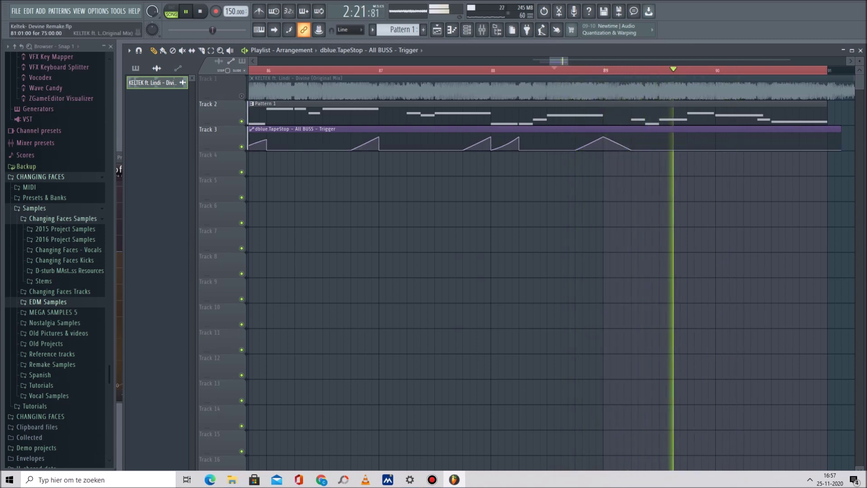
# Unmute the original song, replay from early bar 86, and delete the zero-value Trigger point at bar 87.
pyautogui.click(242, 96)
pyautogui.click(294, 69)
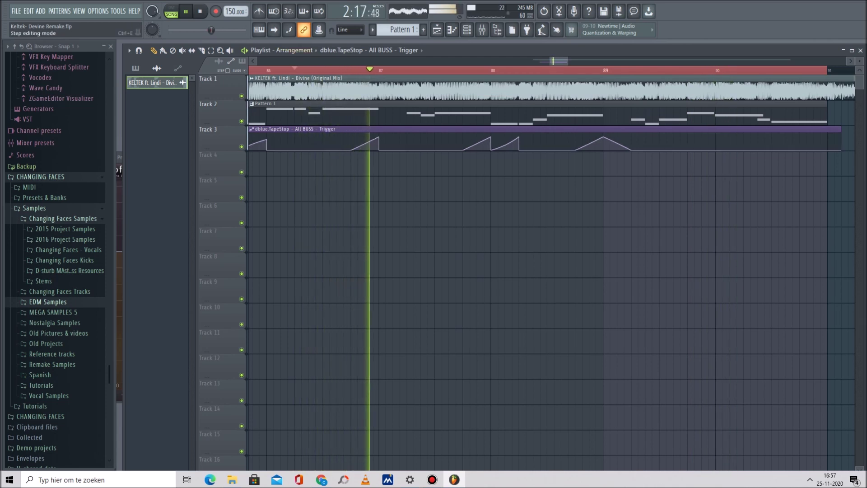
pyautogui.rightClick(379, 149)
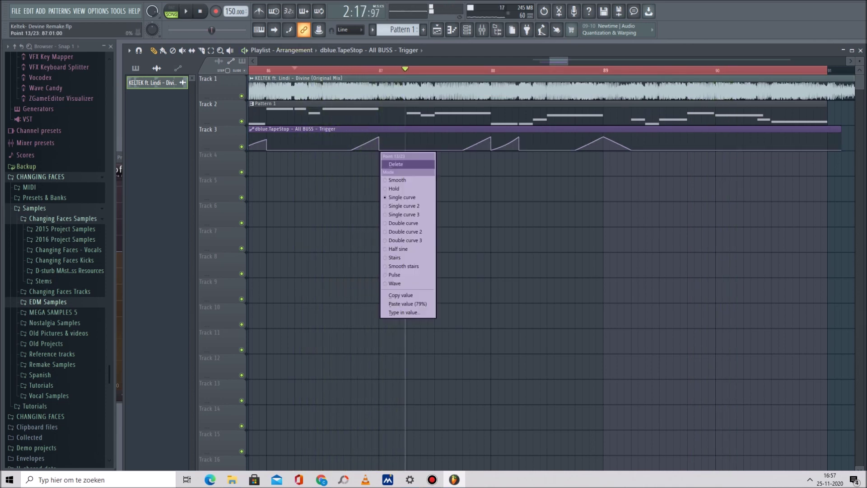
pyautogui.click(396, 164)
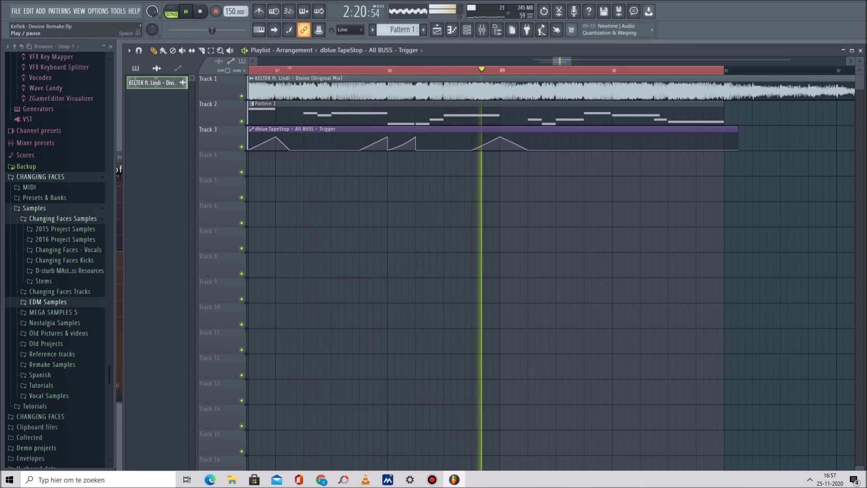
# Build a Trigger ramp over the last quarter of bar 89 with 79% pasted at bar 90, delete the misplaced zero point, and play it.
pyautogui.press('space')
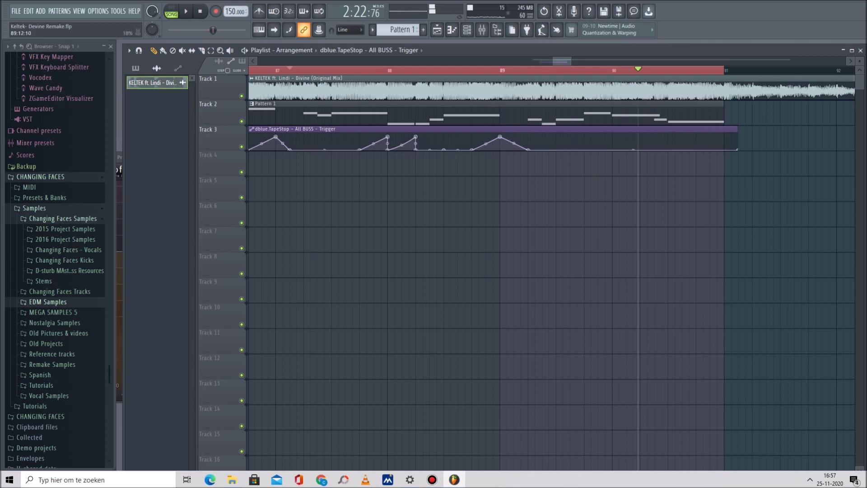
pyautogui.rightClick(613, 144)
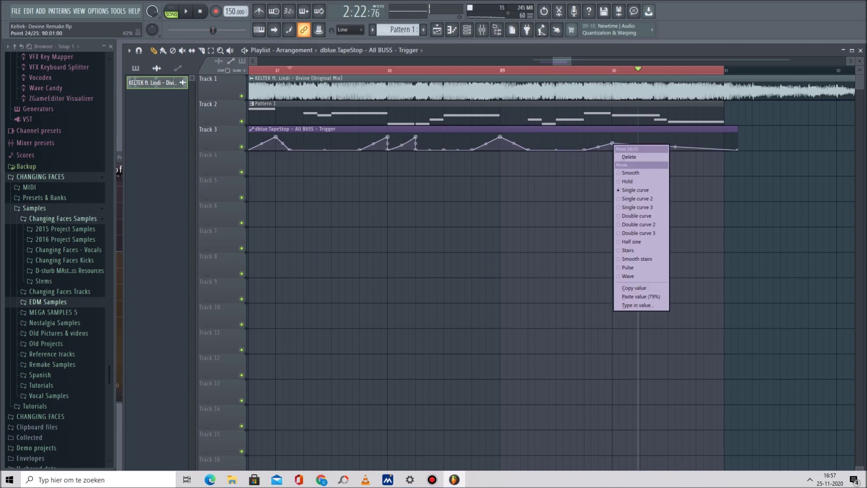
pyautogui.click(642, 296)
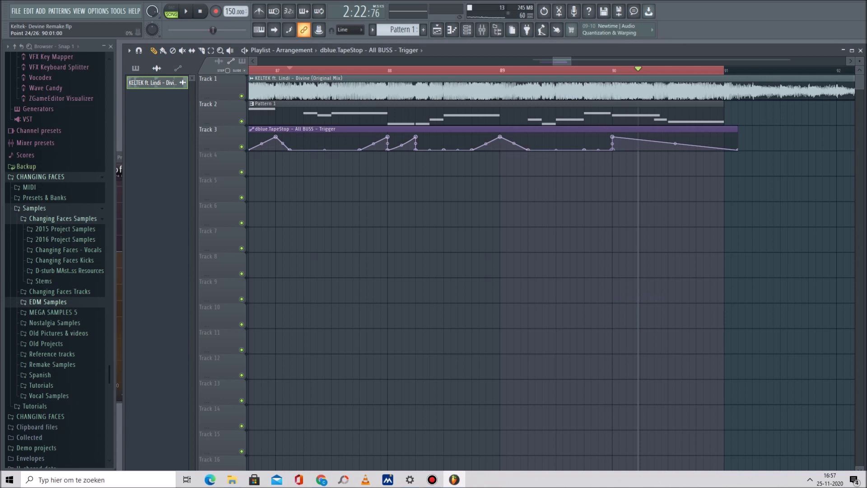
pyautogui.rightClick(613, 151)
pyautogui.click(630, 164)
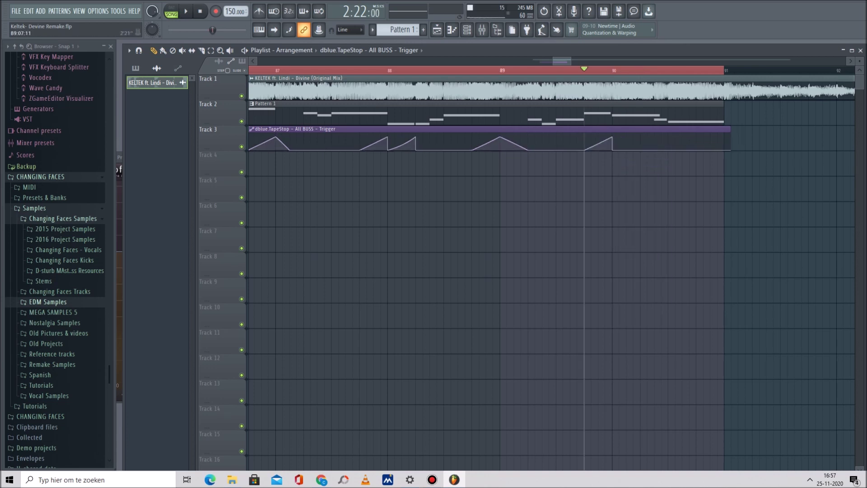
pyautogui.press('space')
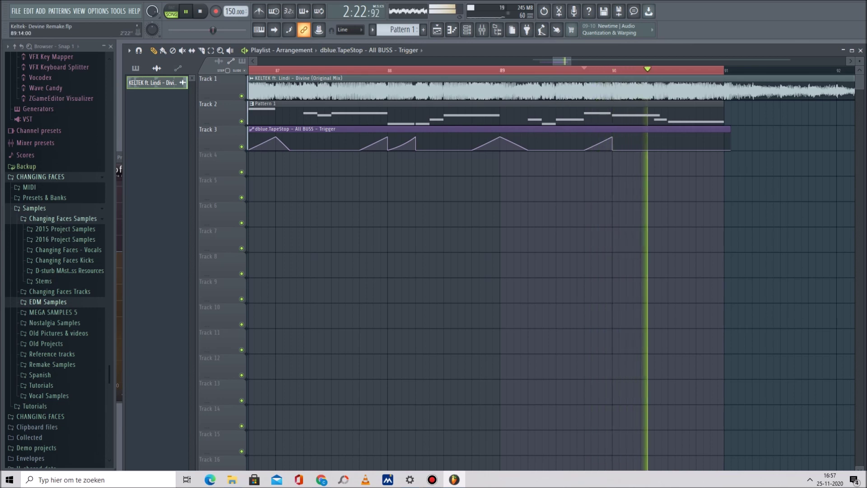
# Paste the copied value onto the bar 90 peak again and bow its rise upward while replaying bar 89.
pyautogui.rightClick(613, 137)
pyautogui.click(641, 290)
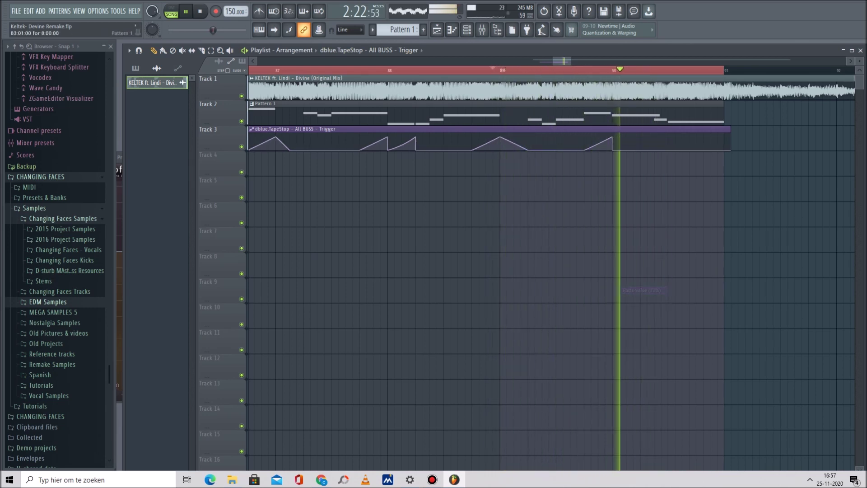
pyautogui.click(571, 70)
pyautogui.click(543, 69)
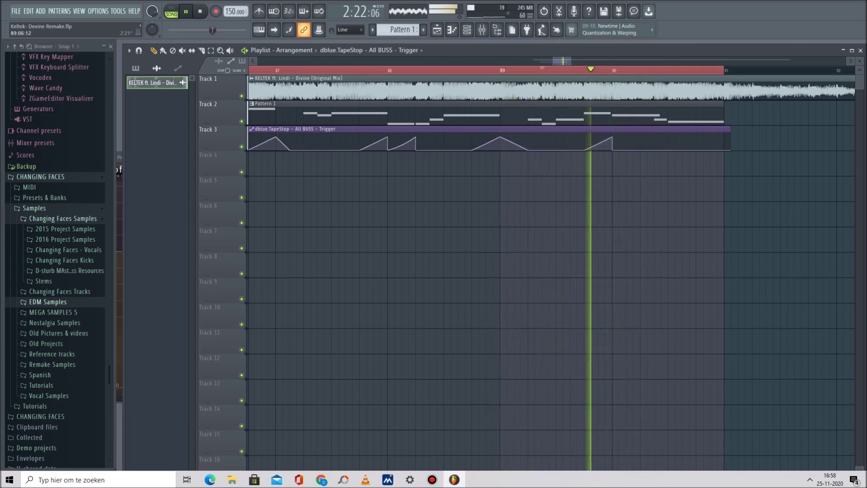
pyautogui.click(521, 70)
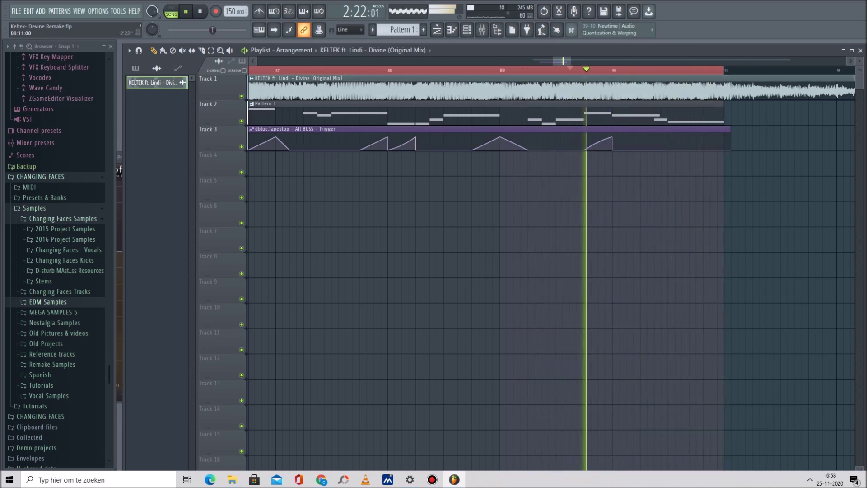
pyautogui.click(572, 70)
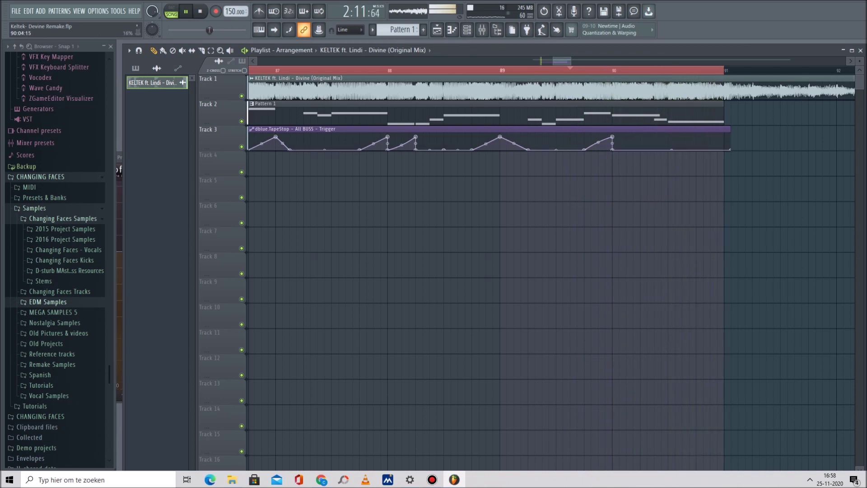
# Add a Trigger ramp over the second quarter of bar 90, pasting 79% at its peak mid-bar and dropping straight to zero.
pyautogui.click(668, 139)
pyautogui.rightClick(668, 139)
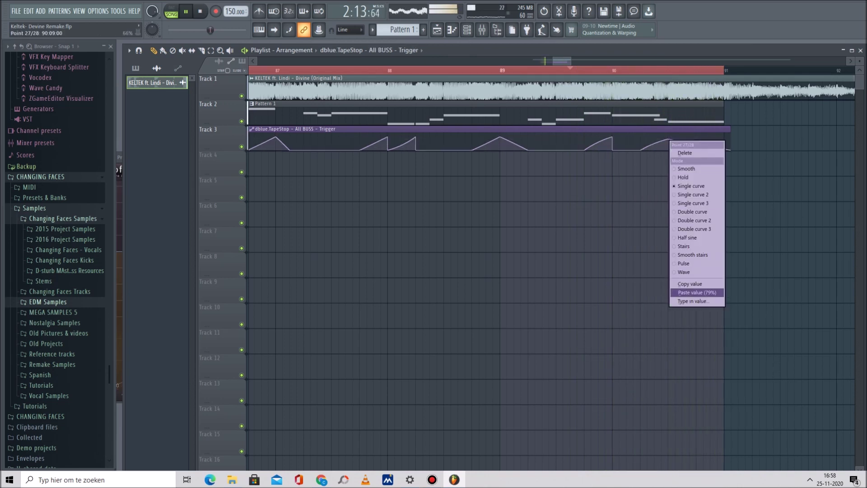
pyautogui.click(698, 292)
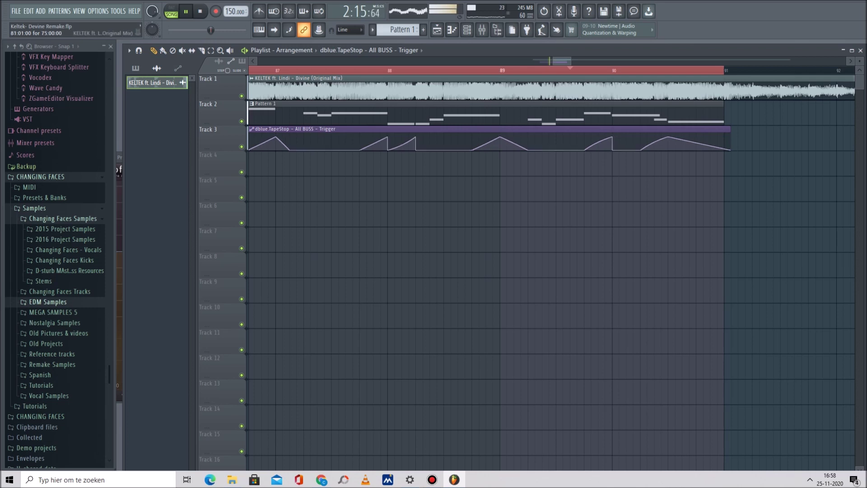
pyautogui.press('space')
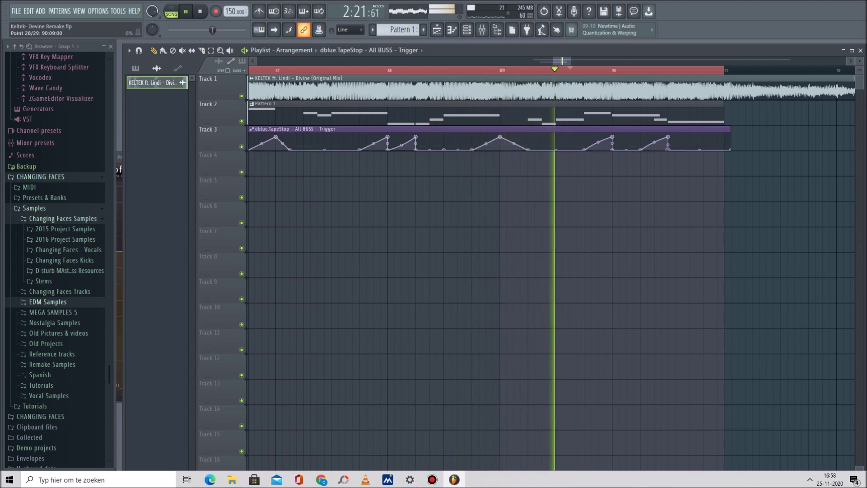
# Bend the rise of the mid-bar 90 ramp downward into a slow-starting curve while replaying the passage from bar 89.
pyautogui.click(627, 70)
pyautogui.click(577, 70)
pyautogui.moveTo(655, 143); pyautogui.dragTo(654, 148)
pyautogui.click(585, 70)
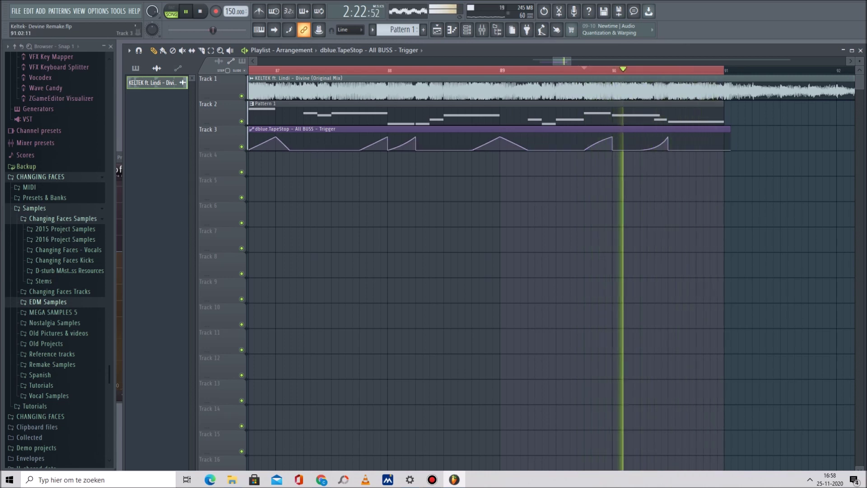
# Build a final Trigger ramp over the last quarter of bar 90, pasting the copied value at bar 91, and play back from the start of the clip.
pyautogui.moveTo(730, 141); pyautogui.dragTo(724, 141)
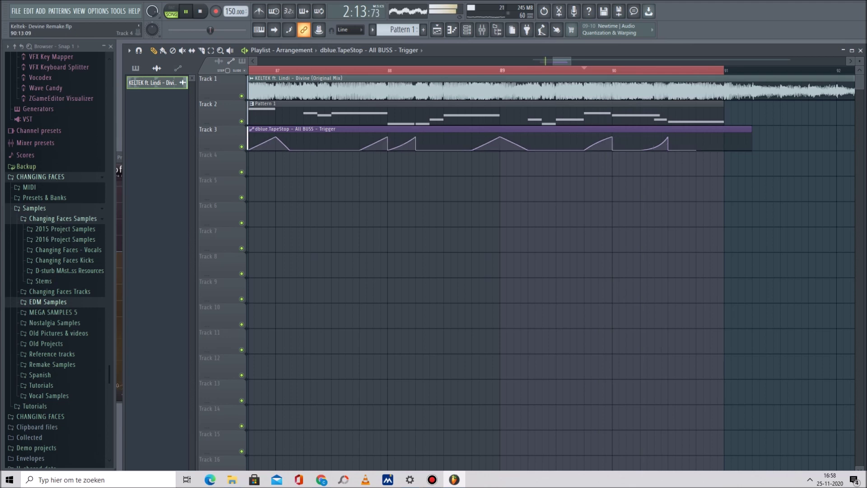
pyautogui.rightClick(724, 140)
pyautogui.click(754, 293)
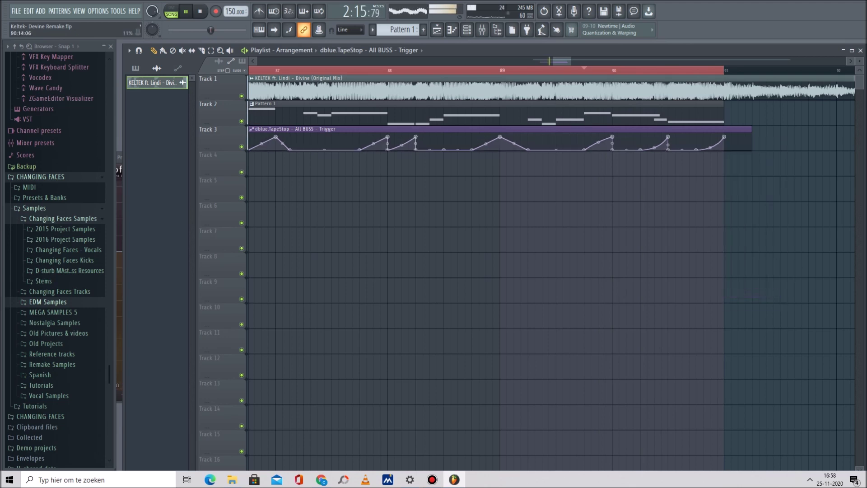
pyautogui.moveTo(725, 146); pyautogui.dragTo(724, 141)
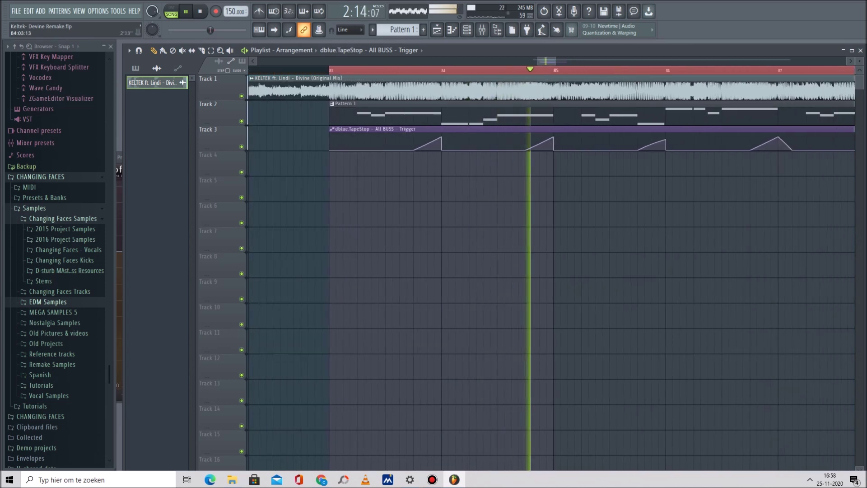
pyautogui.press('space')
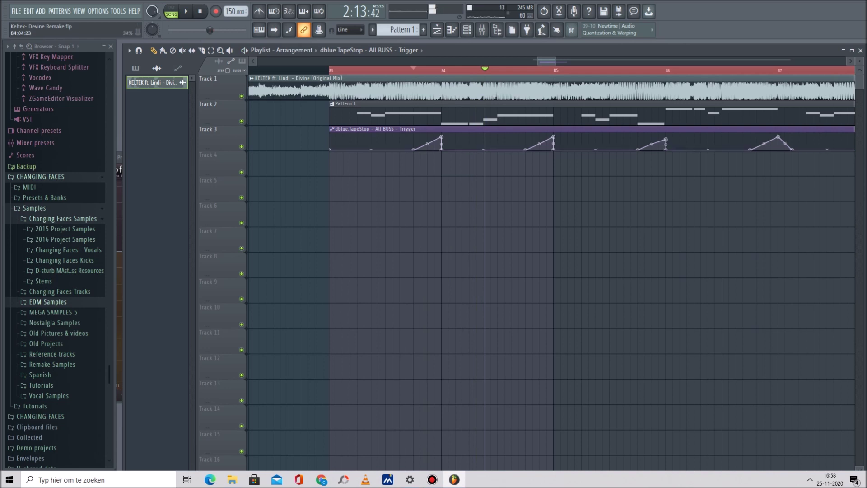
# Add a Trigger ramp over the first quarter of bar 84, pasting the copied value at its peak, dropping it straight to zero, and play back.
pyautogui.rightClick(471, 142)
pyautogui.click(498, 294)
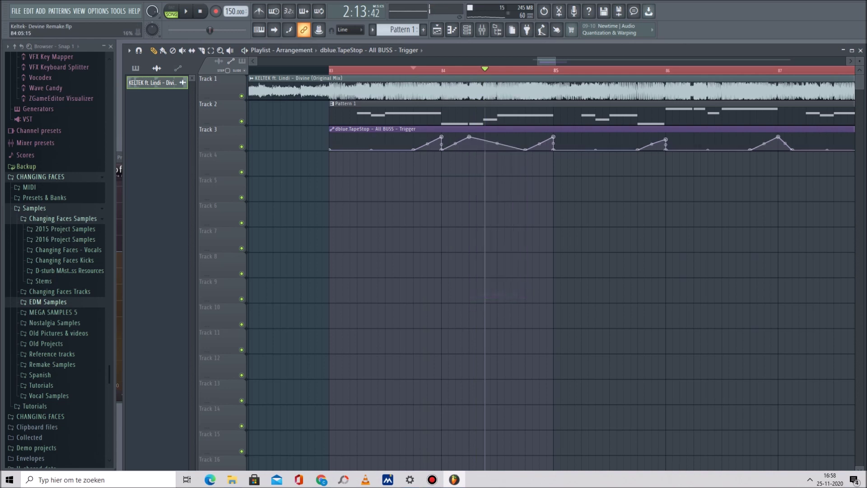
pyautogui.rightClick(469, 148)
pyautogui.click(470, 156)
pyautogui.hotkey('ctrl', 'z')
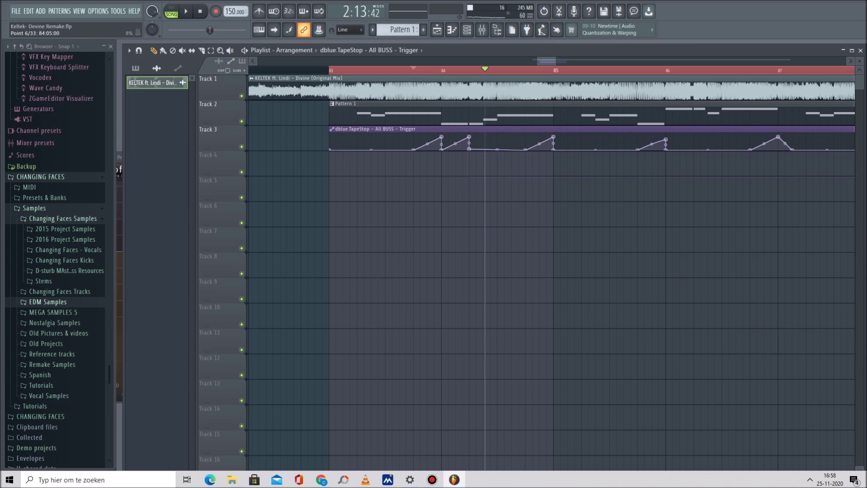
pyautogui.press('space')
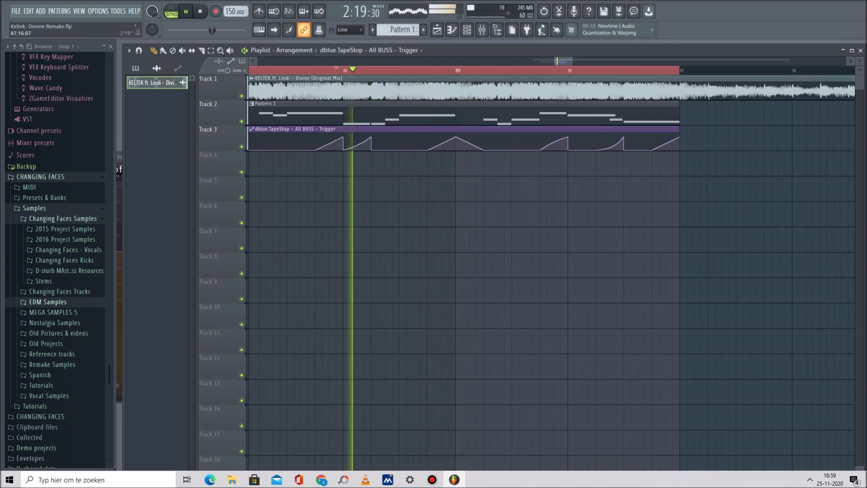
# Stop playback and add a short Trigger ramp over steps 5 to 7 of bar 88, pasting the copied value and dropping straight to zero.
pyautogui.press('space')
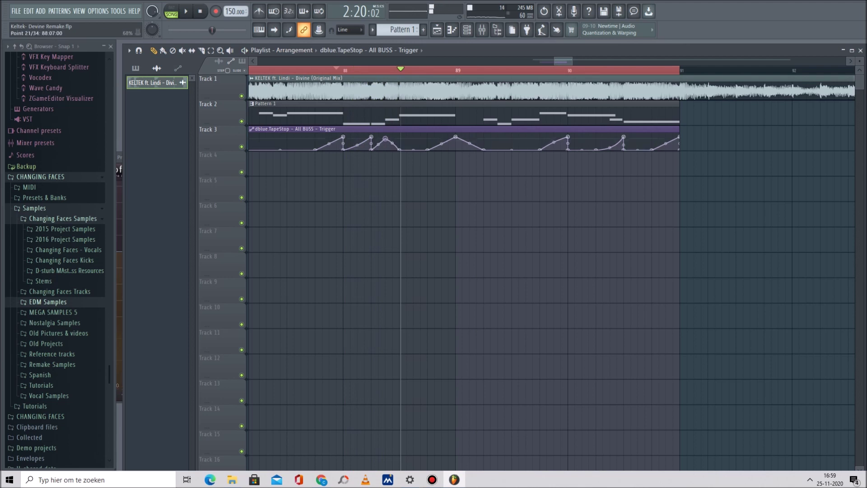
pyautogui.rightClick(386, 146)
pyautogui.click(403, 160)
pyautogui.rightClick(386, 146)
pyautogui.click(402, 163)
pyautogui.rightClick(393, 148)
pyautogui.click(409, 163)
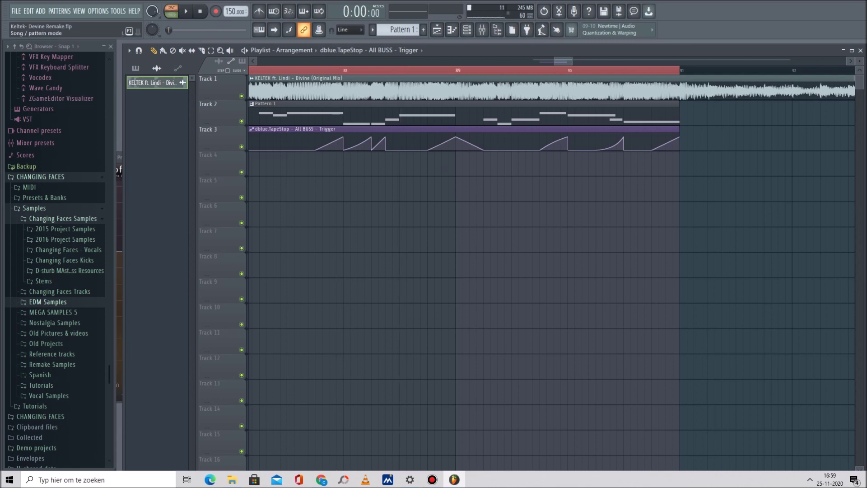
# Straighten the rise of the first-quarter ramp in bar 88 while replaying the passage from late bar 87.
pyautogui.click(308, 70)
pyautogui.moveTo(357, 145); pyautogui.dragTo(358, 143)
pyautogui.click(294, 70)
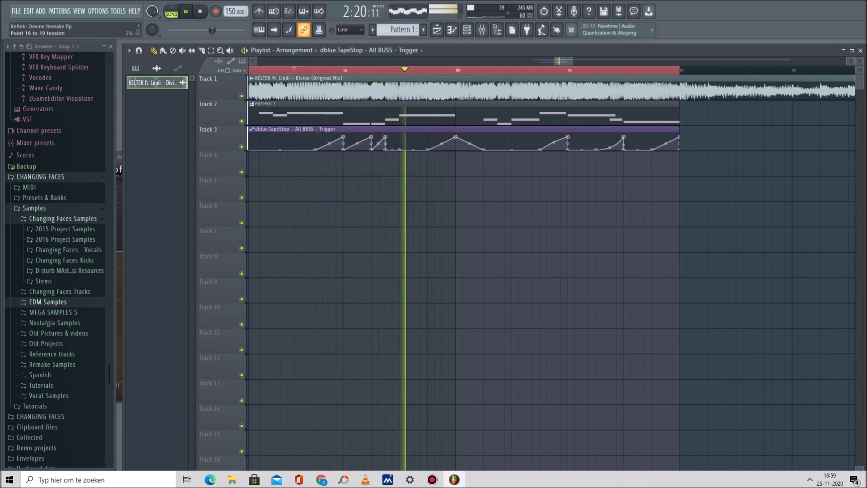
pyautogui.click(322, 70)
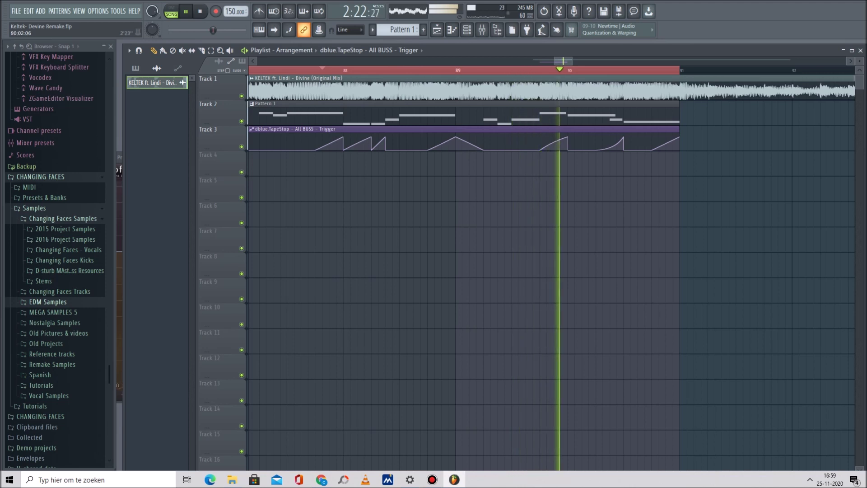
# Try a Trigger ramp over the first quarter of bar 90 while replaying the end of bar 89.
pyautogui.click(570, 69)
pyautogui.click(547, 70)
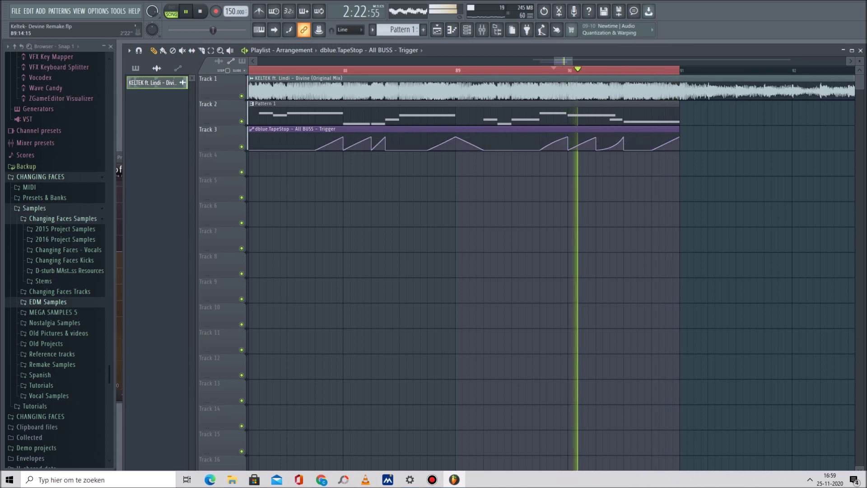
pyautogui.click(546, 69)
pyautogui.moveTo(596, 137); pyautogui.dragTo(596, 150)
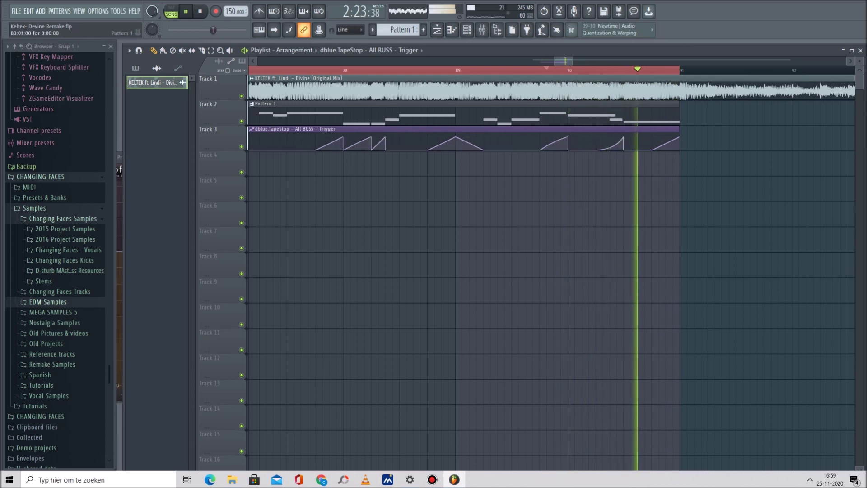
# Mute the original song's track and listen to the remake with its tape-stop ramps from bar 83.
pyautogui.moveTo(555, 61); pyautogui.dragTo(526, 60)
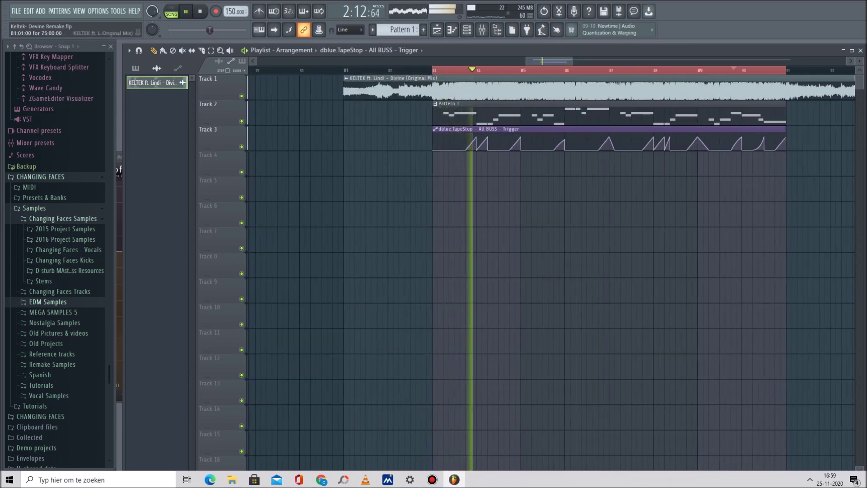
pyautogui.click(242, 96)
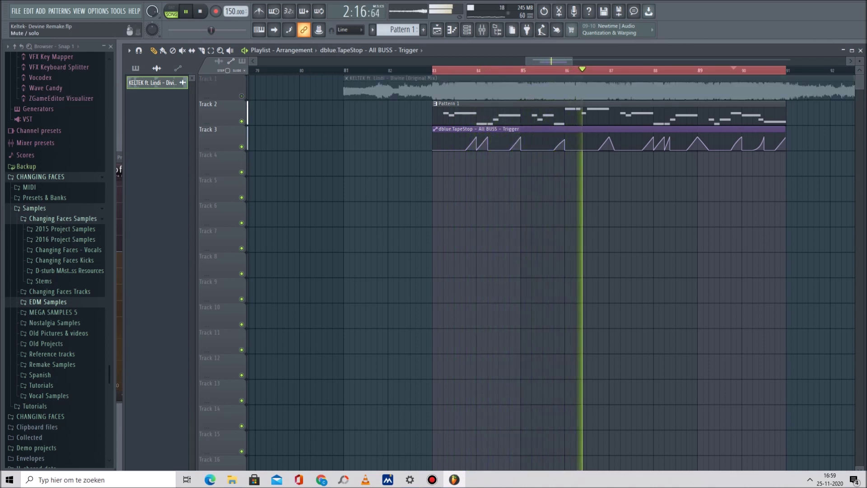
pyautogui.moveTo(526, 61); pyautogui.dragTo(539, 60)
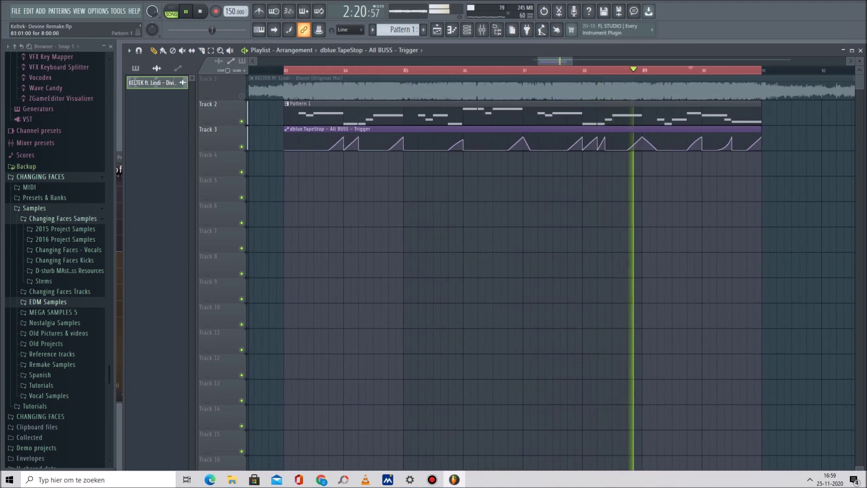
# Replay the start of bar 88 and remove the short Trigger ramp between its steps 5 and 7.
pyautogui.click(567, 70)
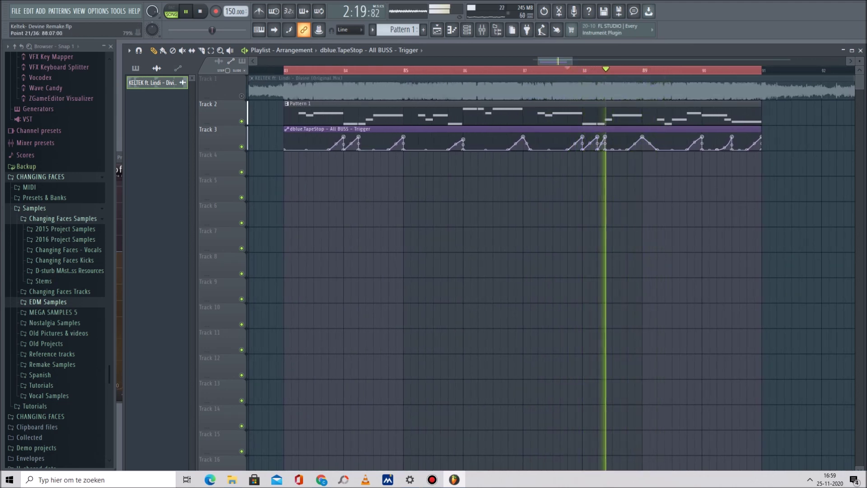
pyautogui.click(591, 68)
pyautogui.click(577, 67)
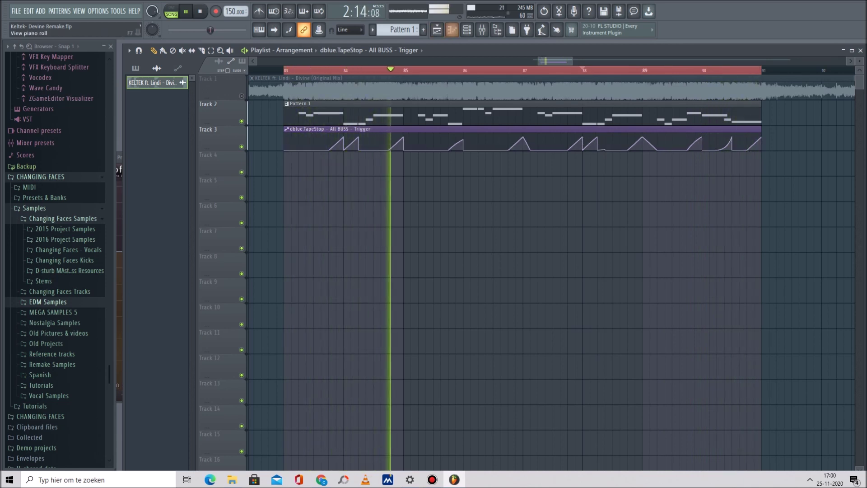
# Review the dblue.TapeStop settings on the All BUSS mixer track, close the open windows and stop playback.
pyautogui.click(483, 30)
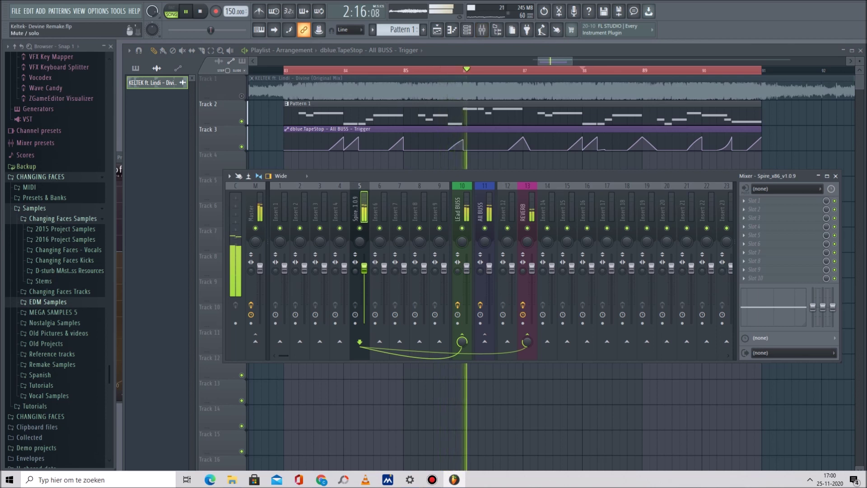
pyautogui.click(525, 208)
pyautogui.click(483, 208)
pyautogui.click(777, 201)
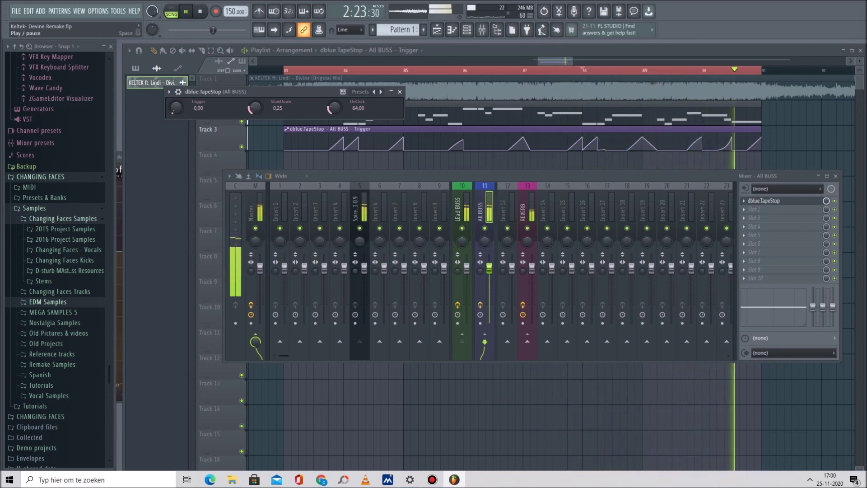
pyautogui.press('F12')
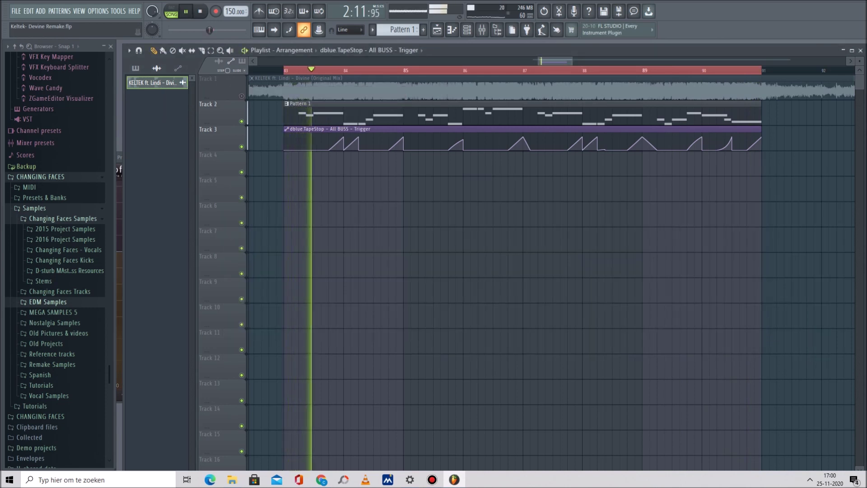
pyautogui.press('space')
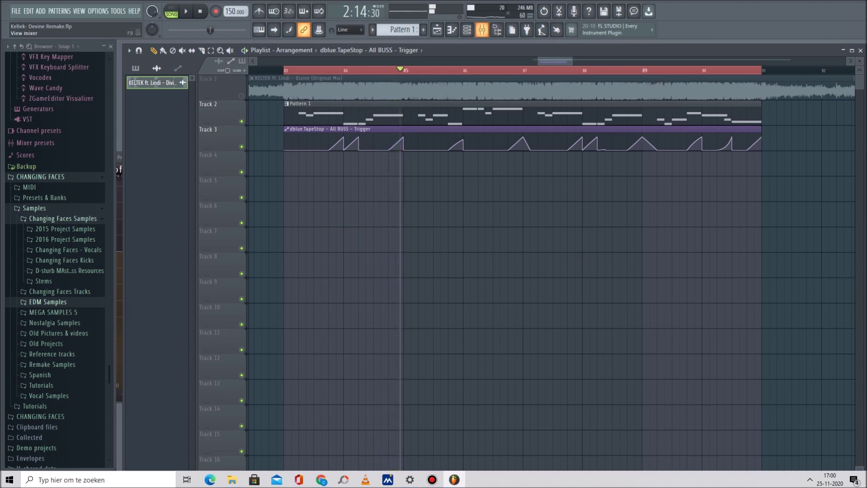